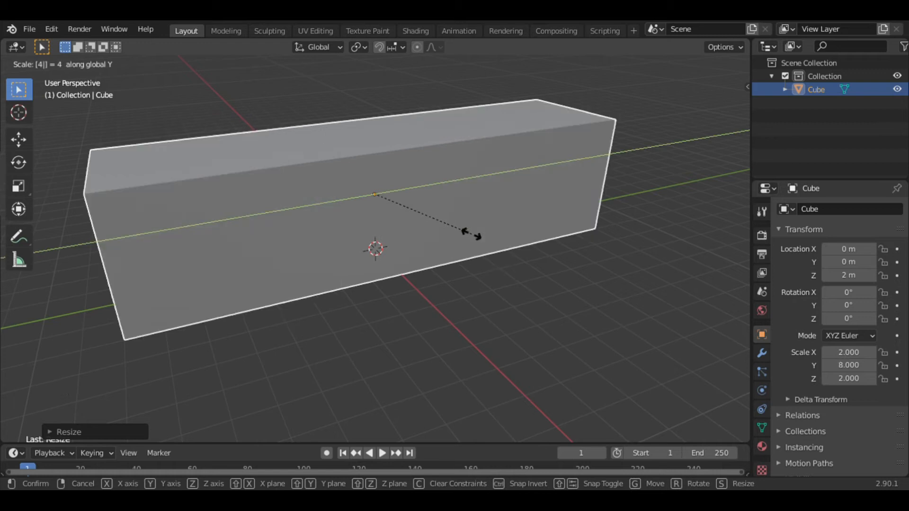
Step: Select the stretched cube's end face in Edit Mode and snap the 3D cursor to it
middle_drag(471, 235, 421, 243)
key(Tab)
click(420, 247)
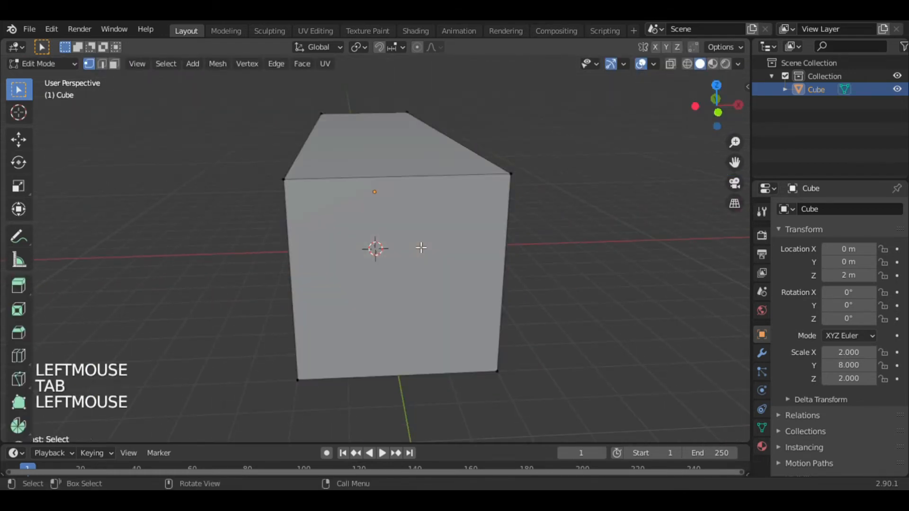
key(3)
click(420, 247)
key(shift+s)
Step: Return to Object Mode and add a camera at the 3D cursor on the cube's end face
key(shift+a)
click(192, 63)
key(Tab)
click(151, 64)
click(180, 276)
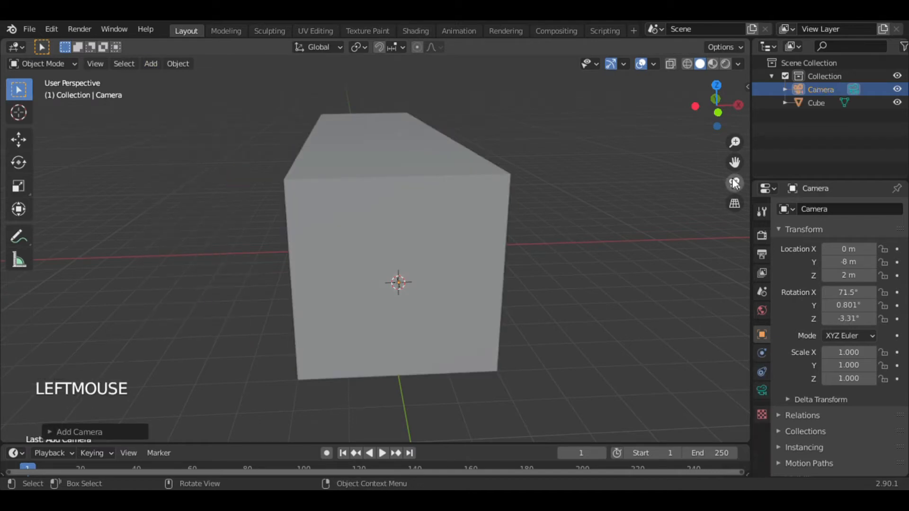
Step: Look through the new camera and rotate it about X until it faces the far wall of the interior
click(734, 183)
key(r)
key(r)
right_click(562, 197)
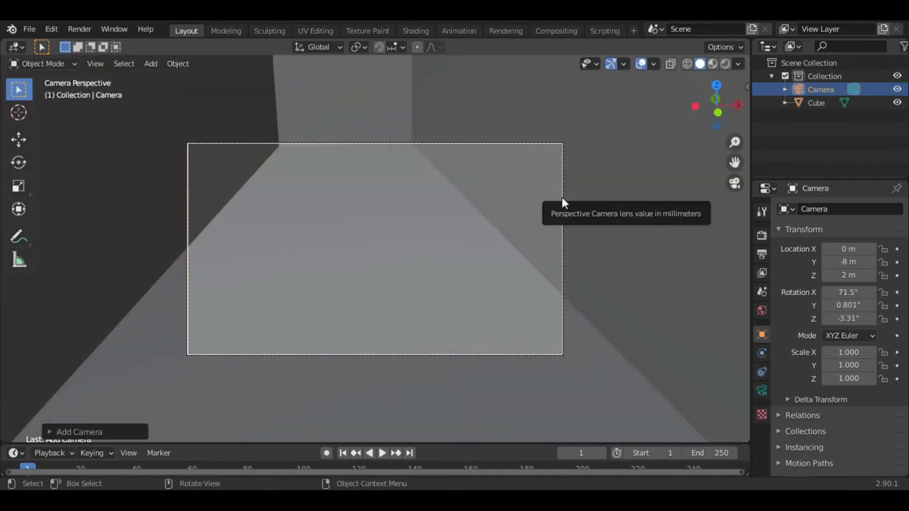
key(r)
key(x)
click(552, 255)
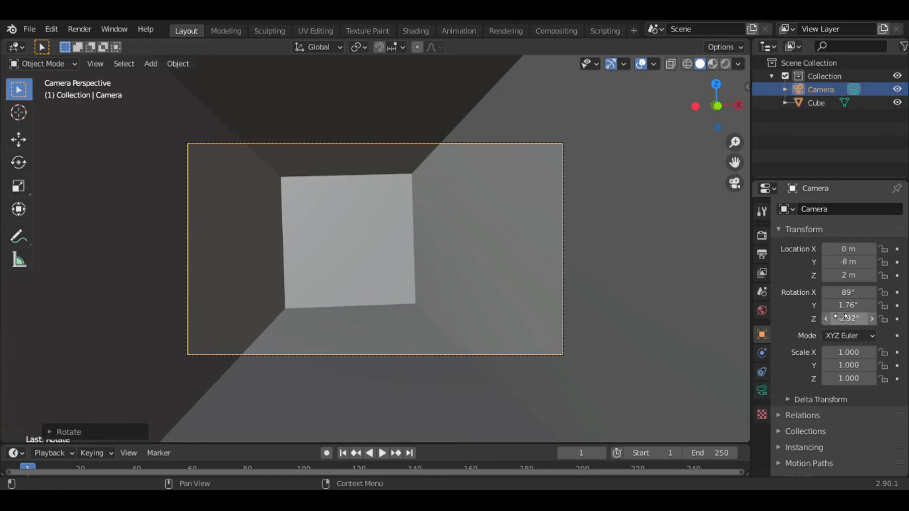
Step: Set the camera's rotation to exactly X 90°, Y 0° and Z 0°
click(847, 319)
text(0)
key(Return)
click(846, 297)
text(90)
key(Return)
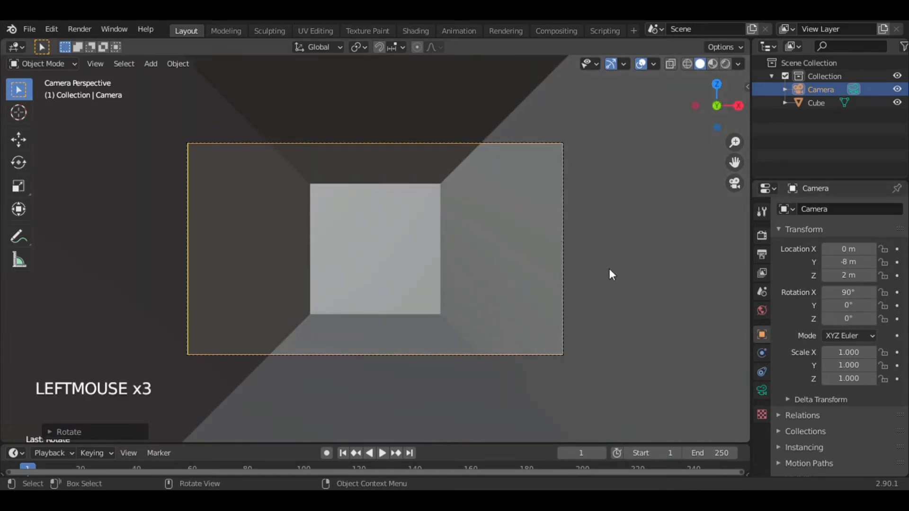
Step: Move the camera back along its viewing axis until the box's near end face spans the frame width
click(567, 265)
click(566, 265)
click(567, 265)
click(566, 265)
key(g)
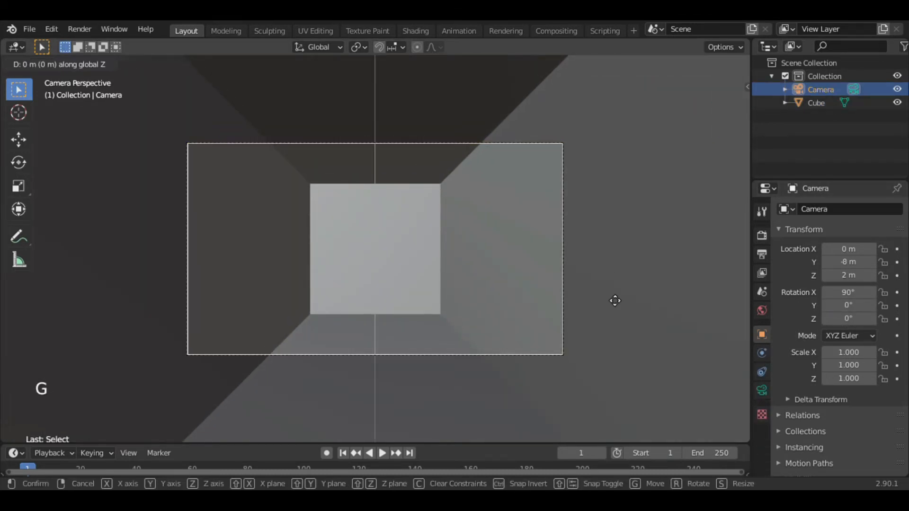
key(z)
click(600, 401)
Step: Select the box's near end face in Edit Mode and move it about -5.56 m along Y to the camera
click(485, 271)
key(Tab)
click(490, 271)
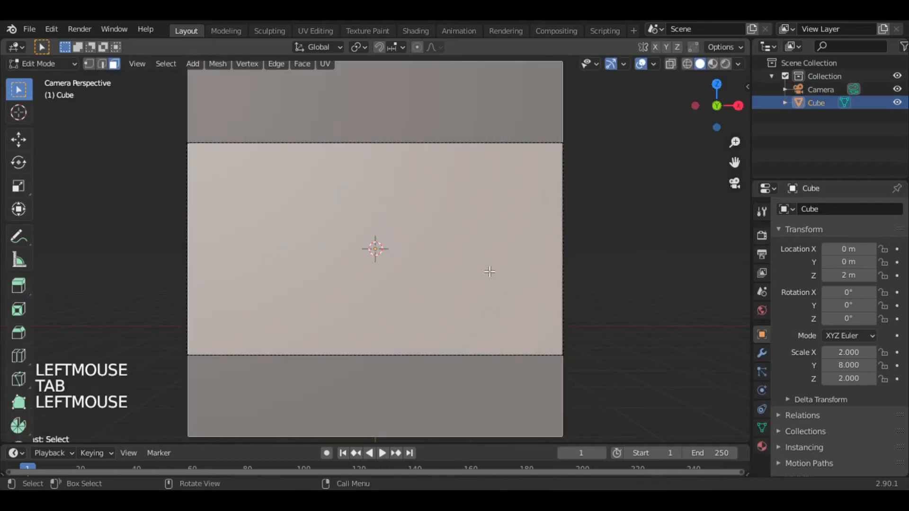
key(g)
key(y)
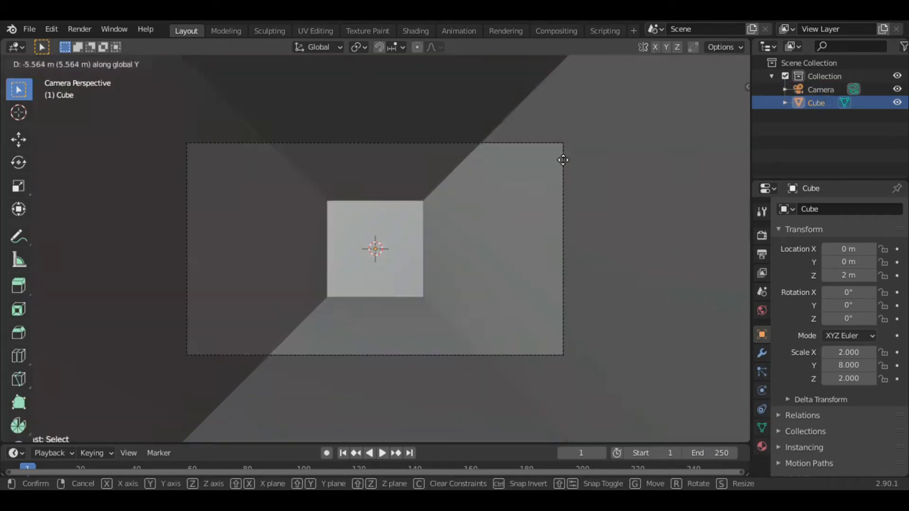
click(563, 160)
Step: Add two lengthwise loop cuts around the box, one near mid-height and one close to the ceiling
click(406, 271)
click(717, 105)
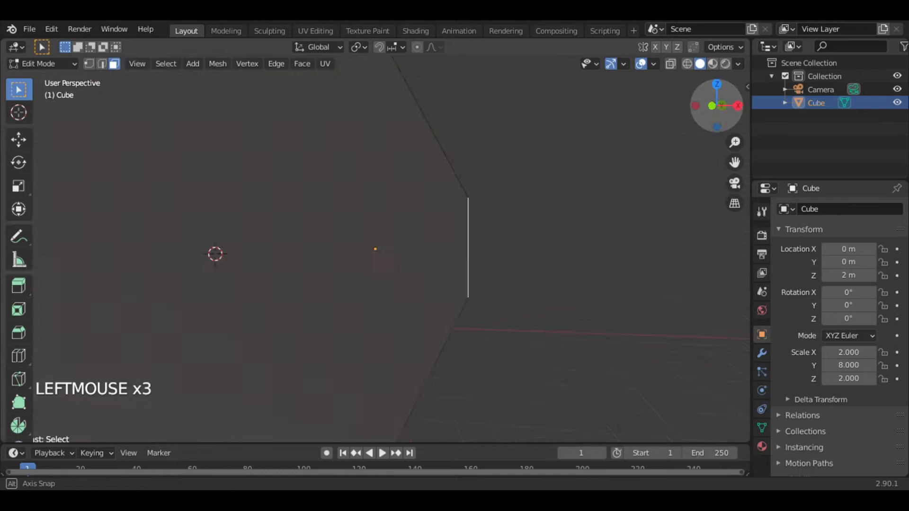
drag(716, 105, 604, 121)
key(Escape)
click(733, 183)
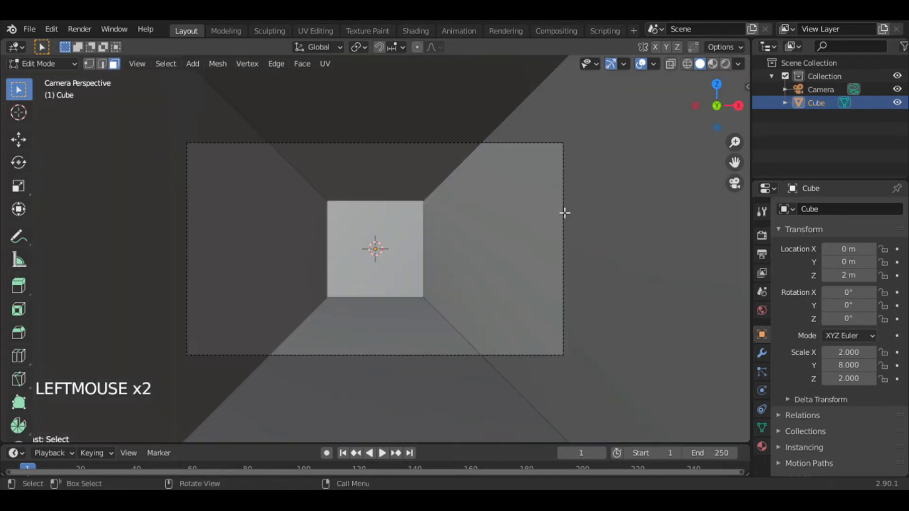
click(424, 260)
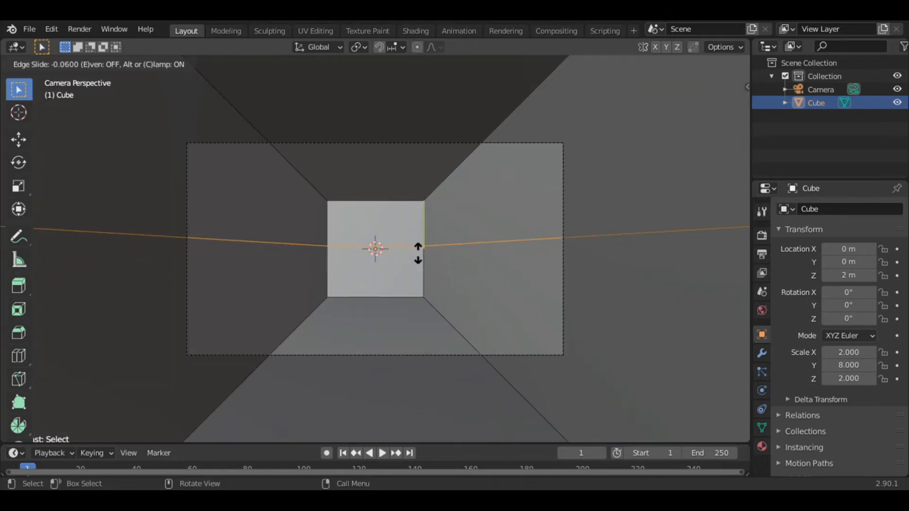
click(418, 253)
click(507, 223)
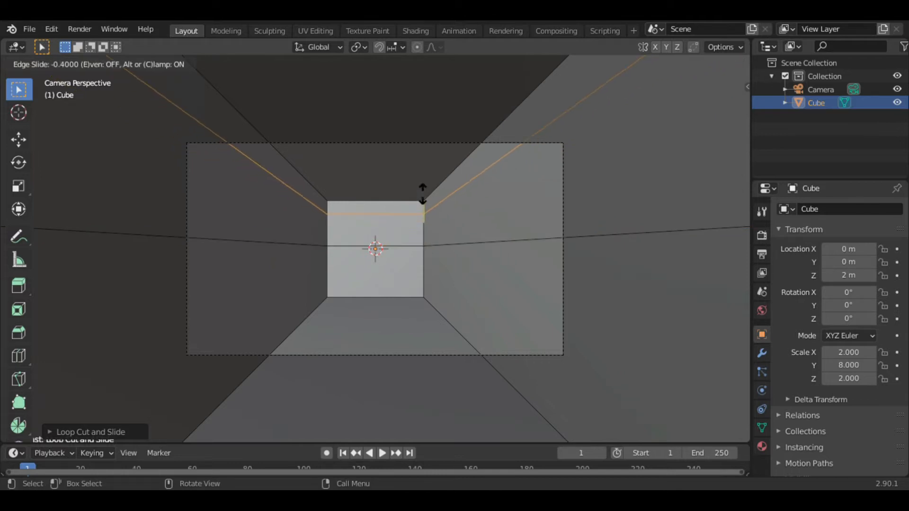
click(427, 194)
Step: Add two crosswise loop cuts towards the box's far end to bound a window area in the side wall
drag(717, 105, 719, 81)
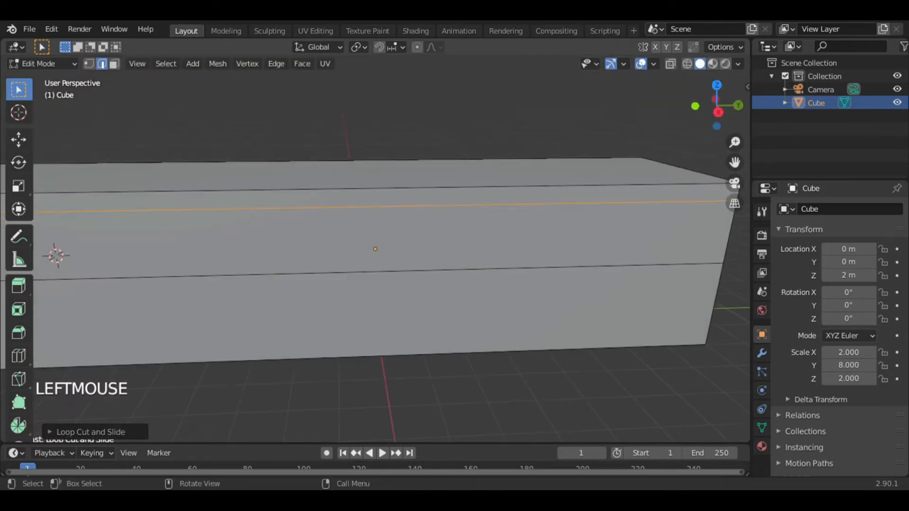
click(642, 199)
click(276, 167)
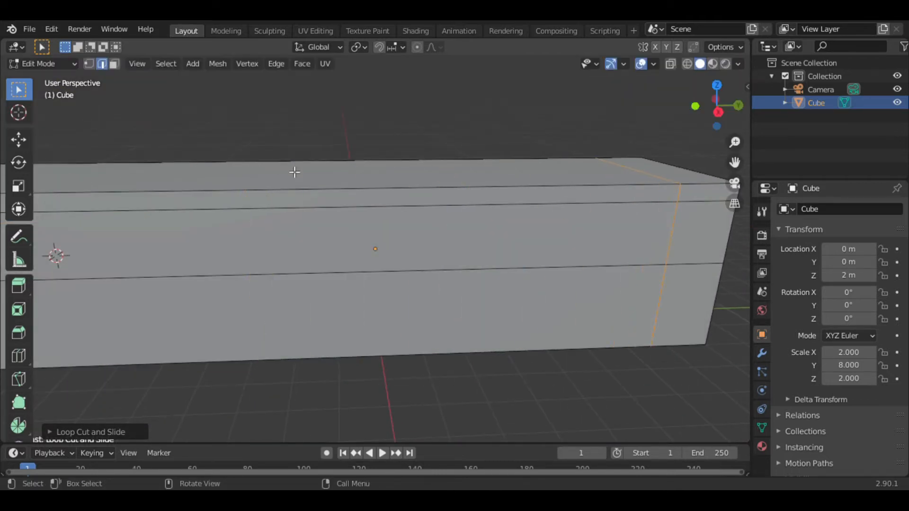
key(g)
click(462, 224)
key(ctrl+r)
click(548, 218)
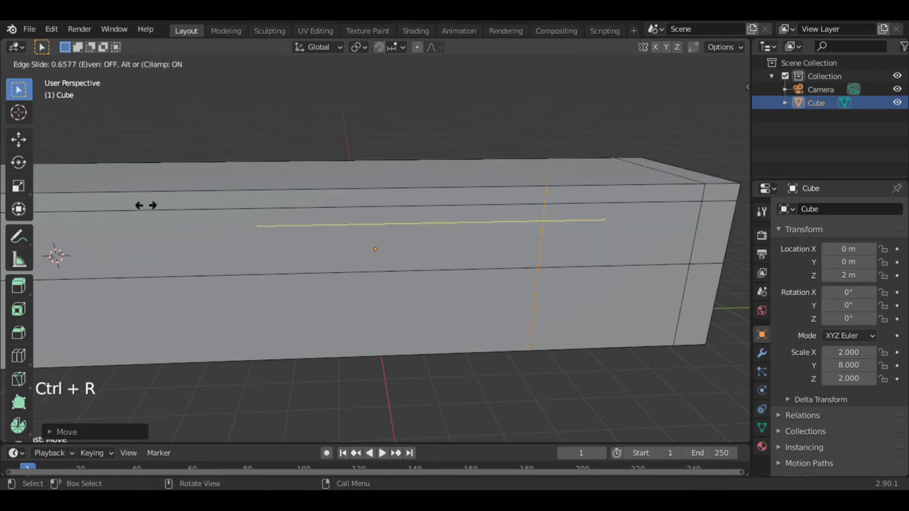
click(219, 206)
click(735, 184)
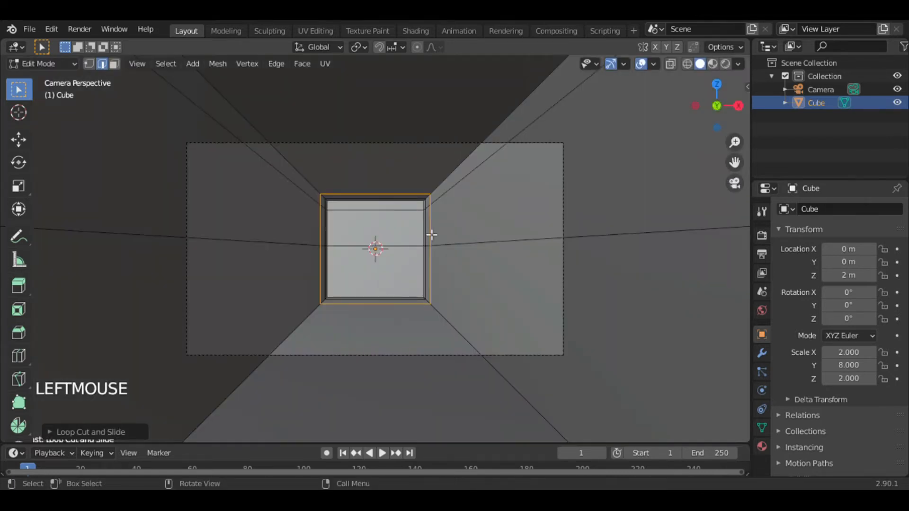
key(x)
click(450, 229)
key(Tab)
double_click(430, 233)
click(480, 200)
middle_drag(480, 199, 460, 270)
key(ctrl+z)
key(ctrl+z)
key(ctrl+z)
key(ctrl+z)
key(ctrl+z)
Step: Snap the 3D cursor to the side wall's window face and delete that face to open the window
key(shift+s)
click(698, 345)
key(x)
click(699, 345)
Step: Return to Object Mode and add a spot light at the window opening
key(Tab)
key(shift+a)
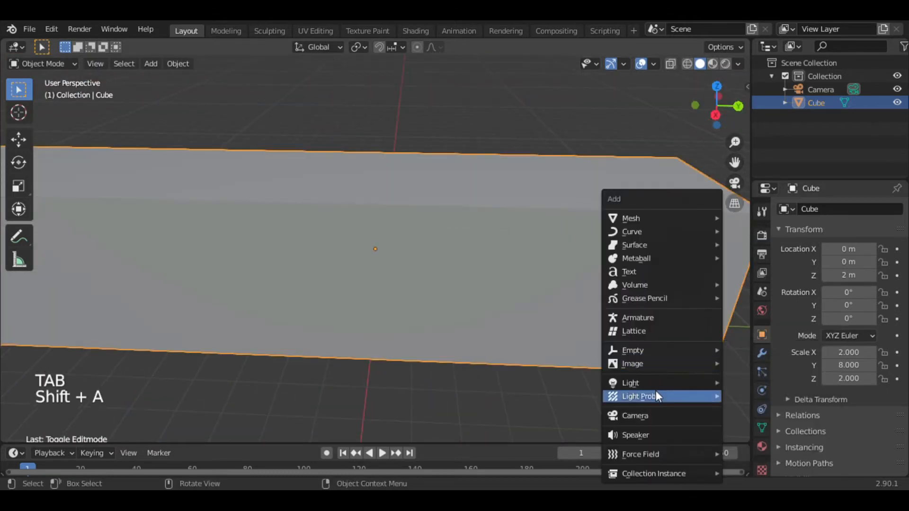
mouse_move(672, 382)
click(752, 413)
Step: Move the spot light outside to about X 4.79, Y 8.31, Z 4.98 m and rotate it to aim through the window
mouse_move(716, 105)
mouse_down()
mouse_move(710, 110)
mouse_move(724, 101)
mouse_move(708, 113)
mouse_up()
key(g)
key(g)
click(724, 152)
key(g)
click(574, 134)
key(r)
key(r)
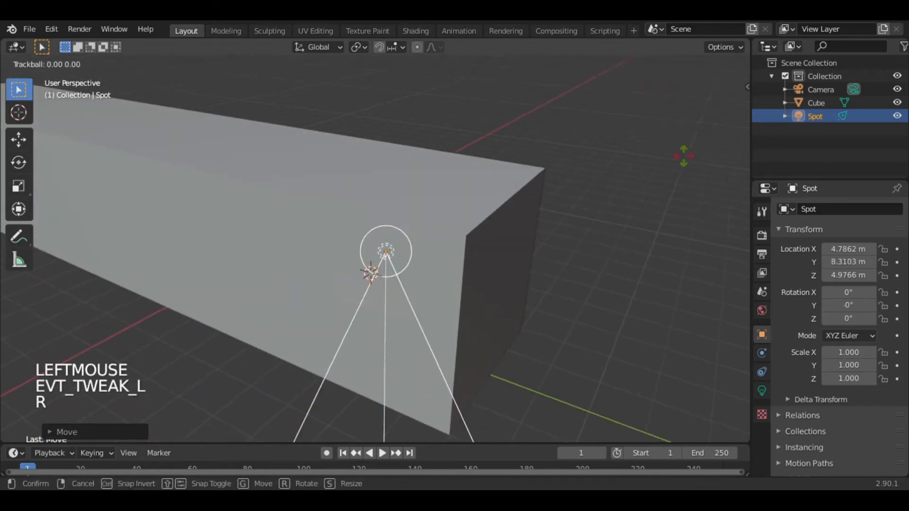
click(379, 265)
Step: Look through the camera and switch the viewport to rendered shading
click(734, 183)
key(z)
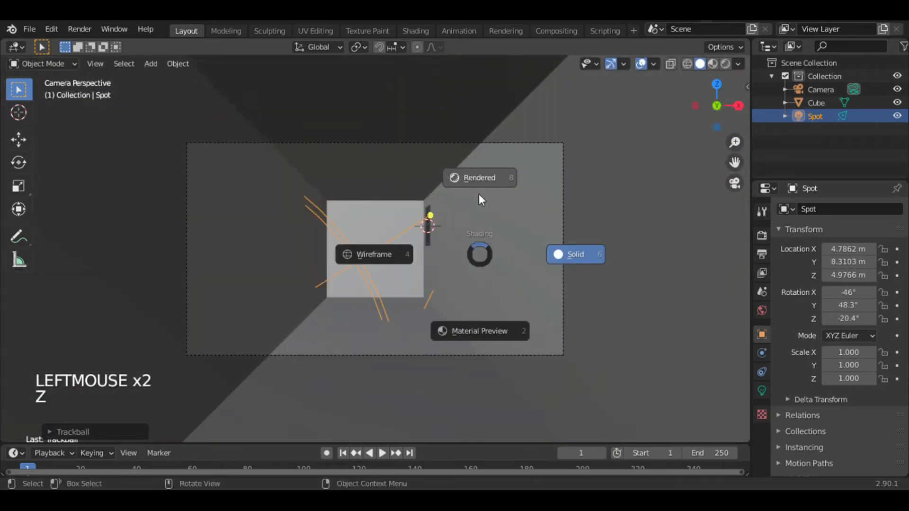
click(512, 211)
Step: Switch the render engine to Cycles and set a render region covering the camera frame
click(762, 236)
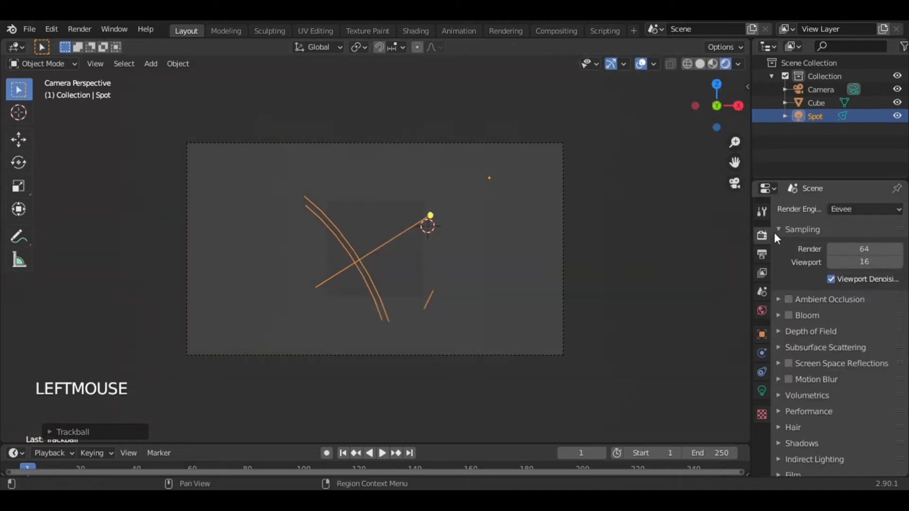
click(849, 253)
key(ctrl+b)
drag(194, 142, 562, 354)
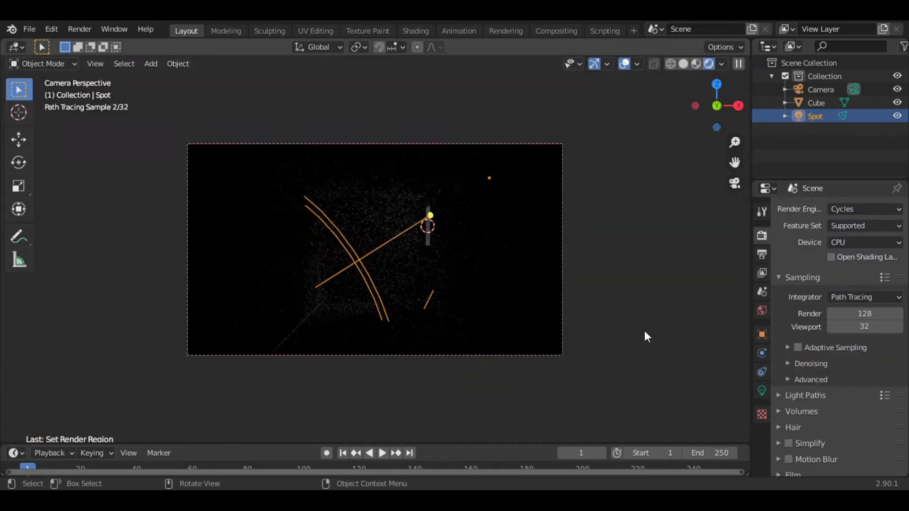
Step: Increase the spot light's power to brighten the light entering the window
click(761, 391)
double_click(865, 297)
Step: Select the box, switch to solid shading and snap the 3D cursor to the box's origin
click(457, 259)
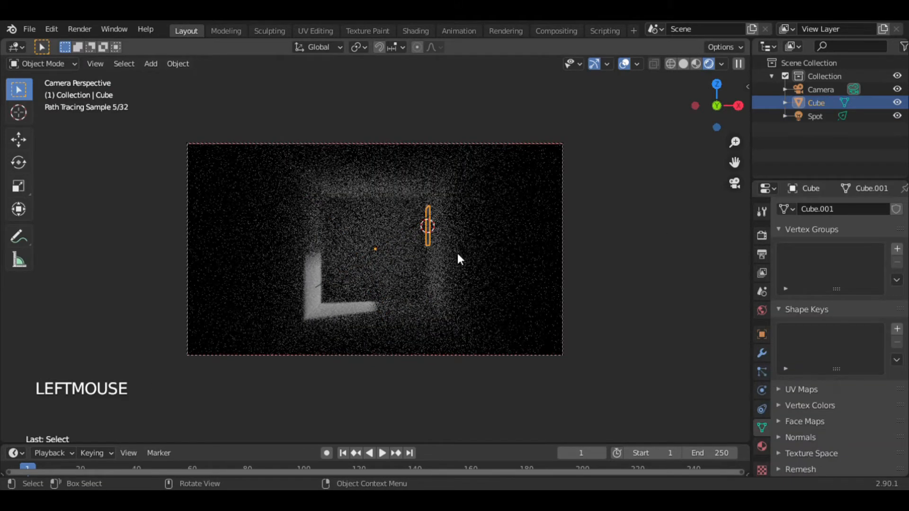
key(z)
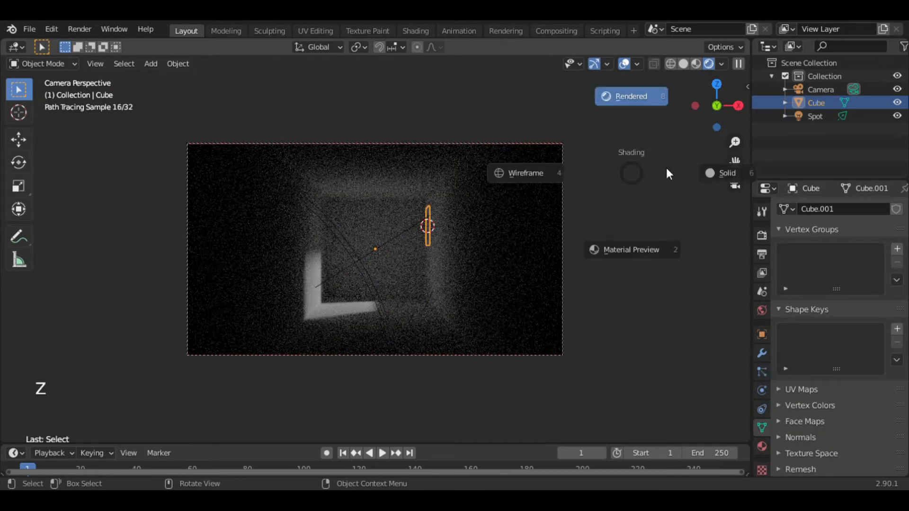
click(684, 169)
drag(717, 106, 576, 233)
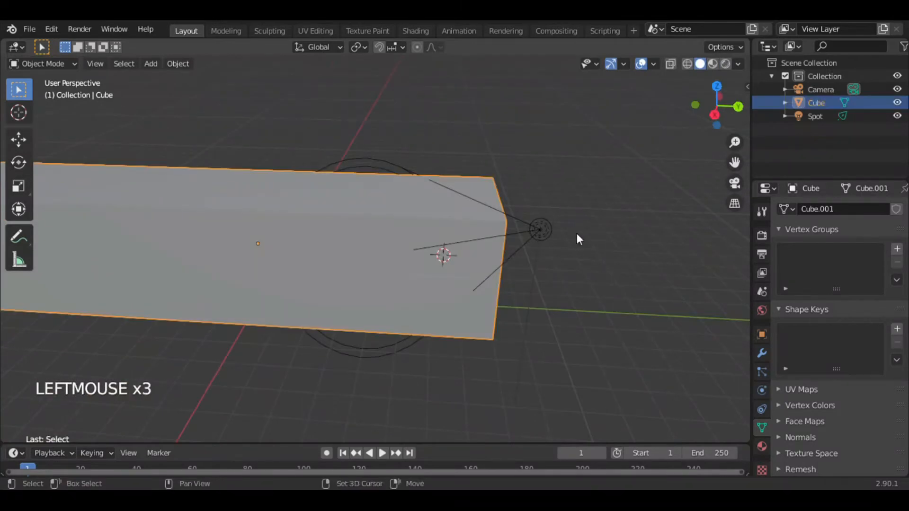
key(shift+s)
key(shift+s)
Step: Add a new cube mesh at the 3D cursor in the middle of the box
key(shift+a)
mouse_move(550, 124)
click(653, 135)
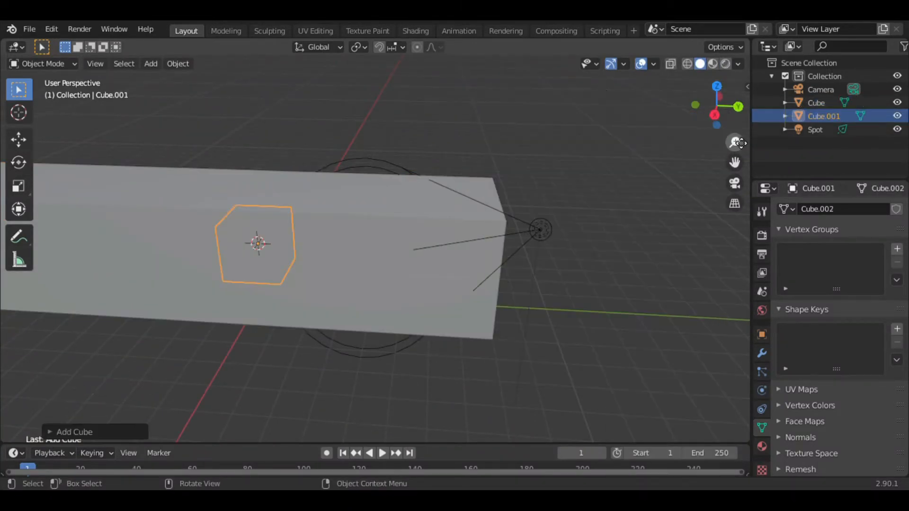
Step: Scale the new cube by 2, stretch it by 4 along Y, and scale it by 3 overall to enclose the box
drag(740, 143, 588, 229)
text(s2)
key(Return)
text(sy4)
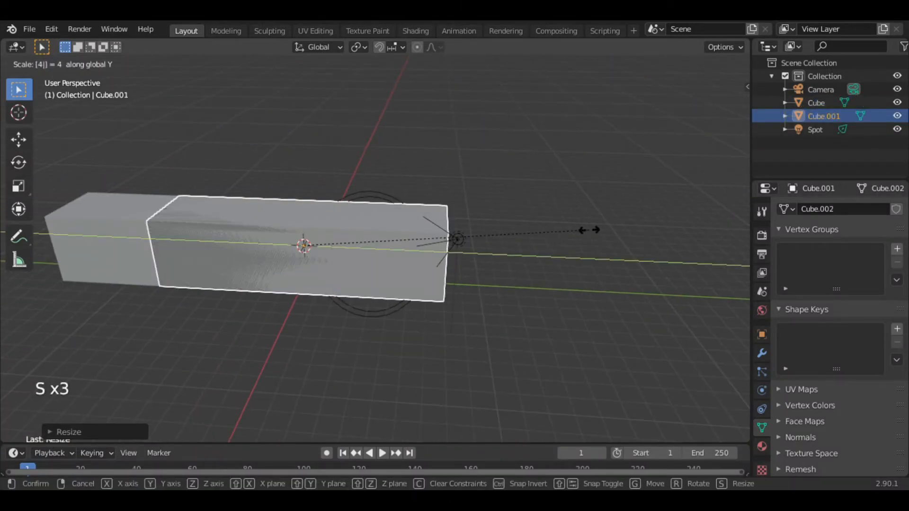
key(Return)
text(s5)
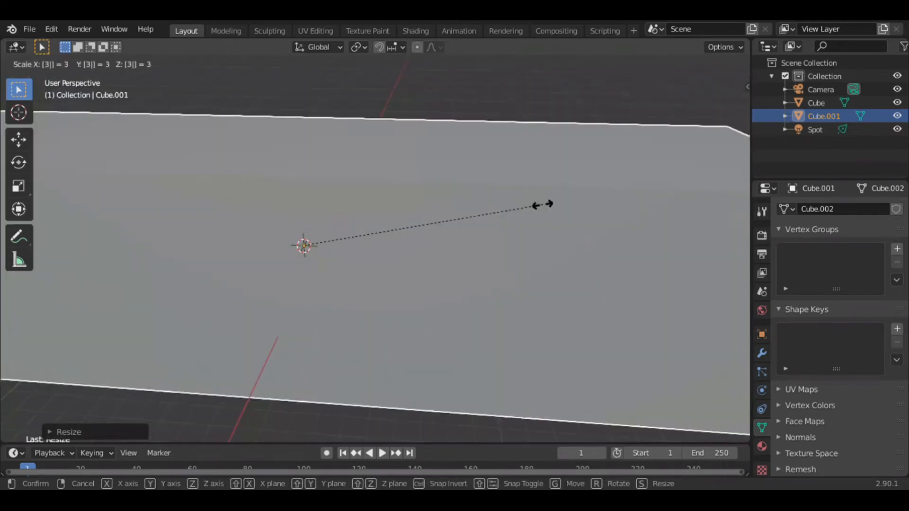
click(542, 203)
Step: Show the scene in solid shading with X-ray enabled to see the box inside the outer cube
middle_drag(541, 203, 534, 211)
mouse_move(712, 108)
mouse_down()
mouse_move(734, 179)
mouse_move(683, 82)
mouse_move(705, 108)
mouse_up()
click(687, 63)
click(683, 85)
click(699, 63)
click(664, 145)
Step: Create a new material for the outer cube
click(761, 446)
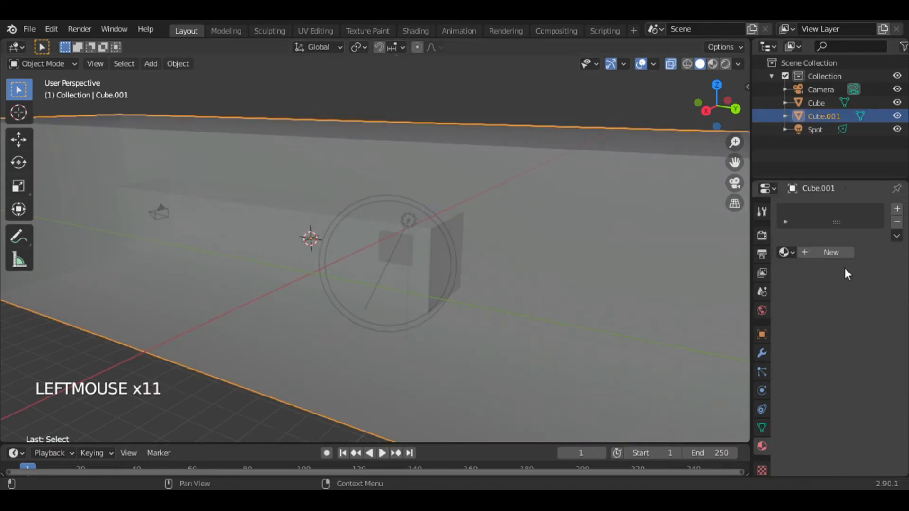
click(831, 251)
Step: Scale the outer cube down and reposition it so that it fits closely around the inner box
key(s)
click(412, 156)
drag(716, 106, 724, 109)
key(g)
click(535, 298)
key(s)
key(s)
click(692, 204)
click(427, 208)
click(428, 208)
Step: Set the outer cube material's volume shader to Volume Scatter
click(906, 282)
click(907, 282)
click(907, 282)
click(906, 283)
click(856, 361)
click(809, 345)
click(714, 328)
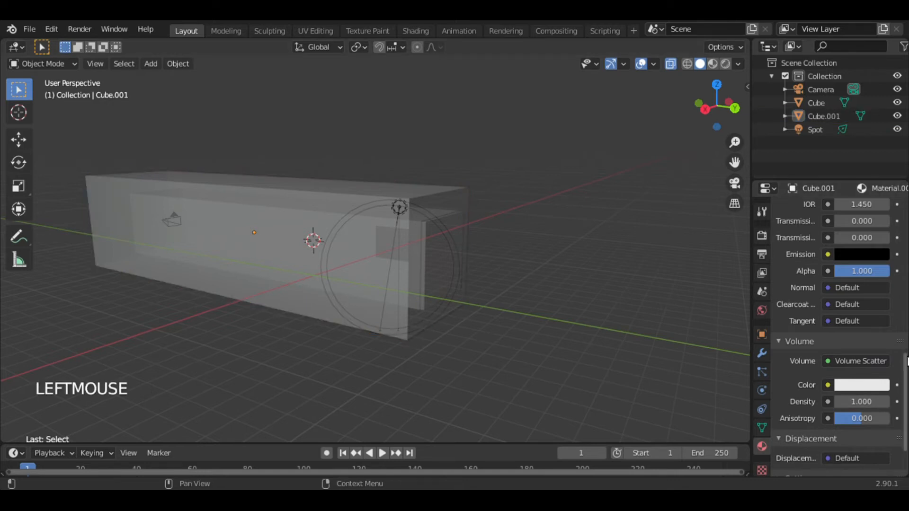
Step: Remove the Principled BSDF surface shader from the outer cube's material and collapse the surface settings
scroll(816, 280, up, 10)
click(829, 300)
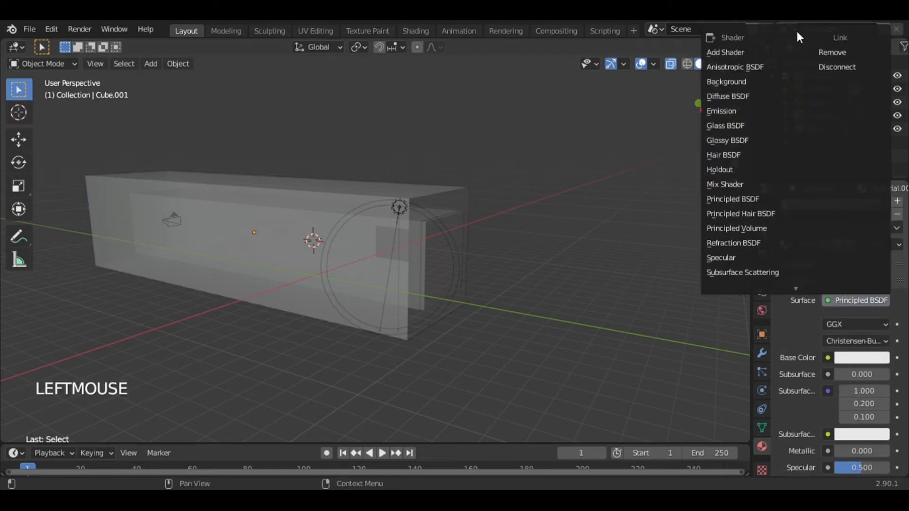
click(800, 32)
click(800, 281)
Step: Preview the fog in rendered shading through the camera and set the volume scatter density to 0.1
key(z)
click(636, 140)
drag(717, 105, 574, 133)
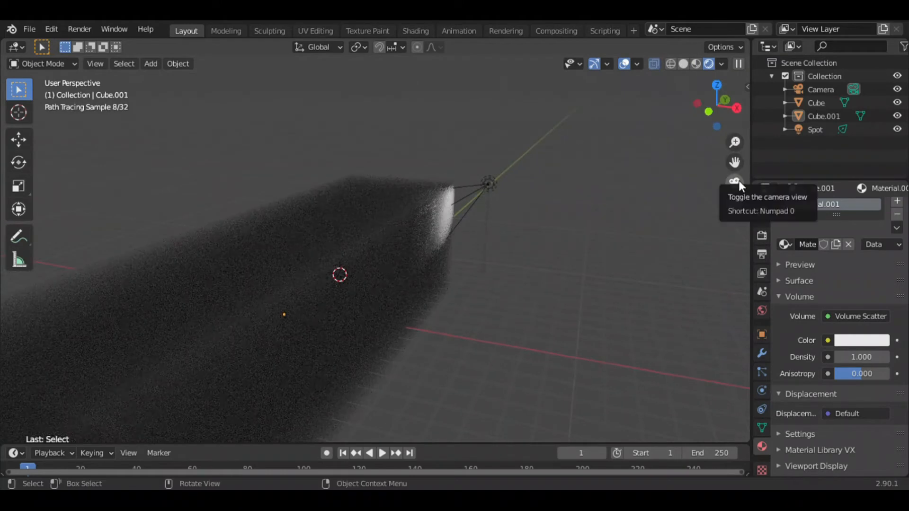
click(734, 183)
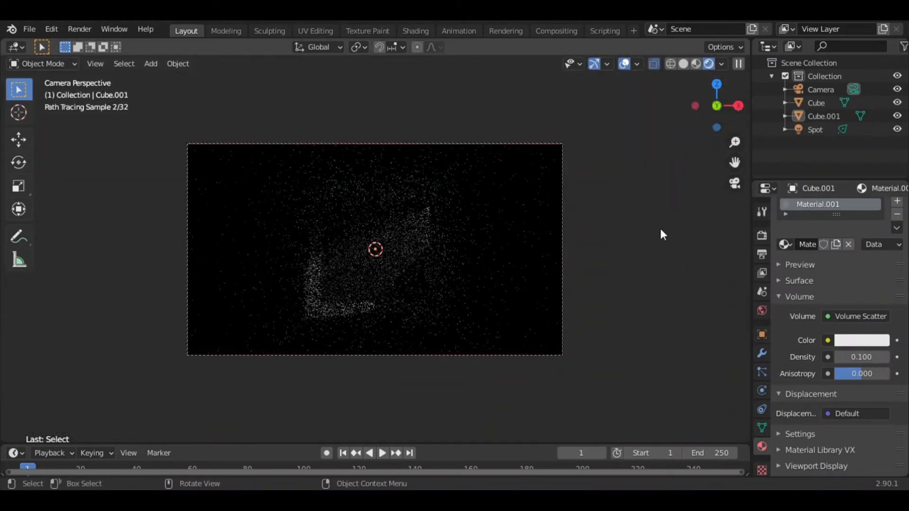
Step: Enable render and viewport denoising in Cycles, using OpenImageDenoise for the render
click(762, 235)
click(787, 363)
click(830, 383)
click(830, 399)
drag(871, 382, 860, 410)
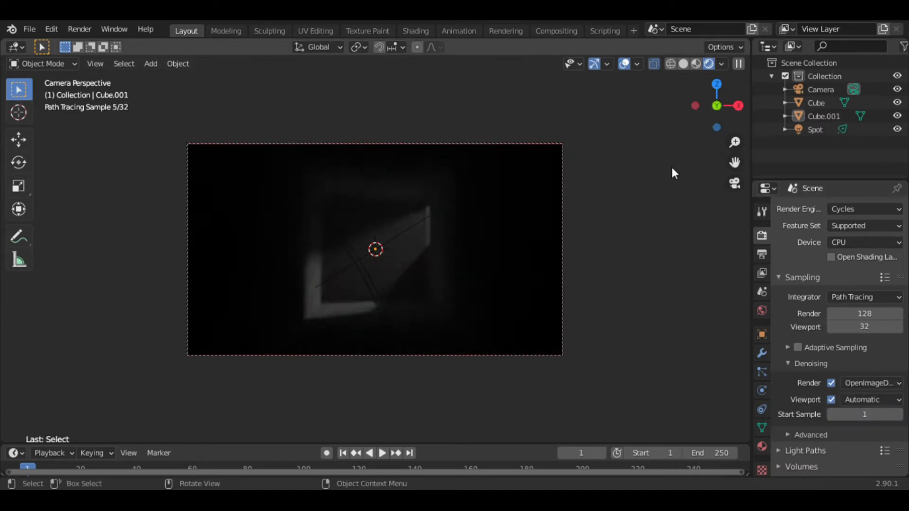
Step: Select the outer volume cube, hide the inner box and switch the camera view to solid shading
click(562, 227)
click(517, 232)
click(517, 232)
click(517, 232)
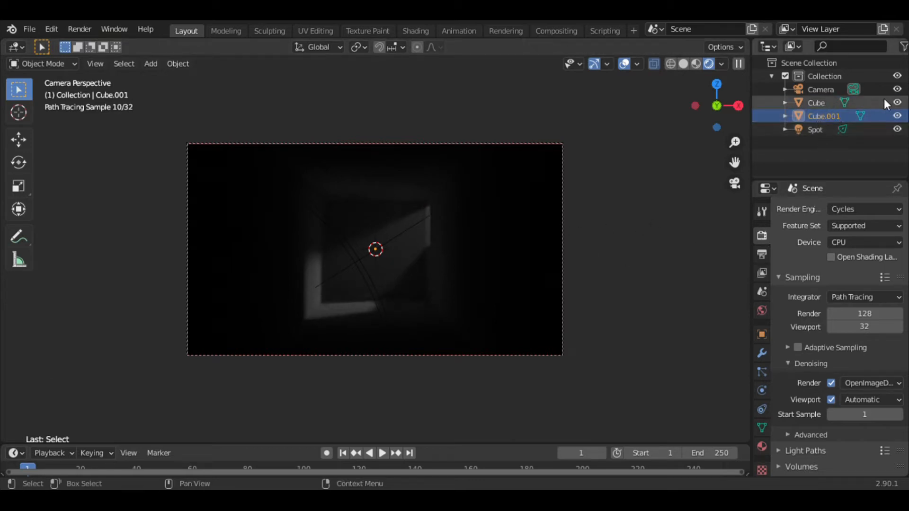
key(z)
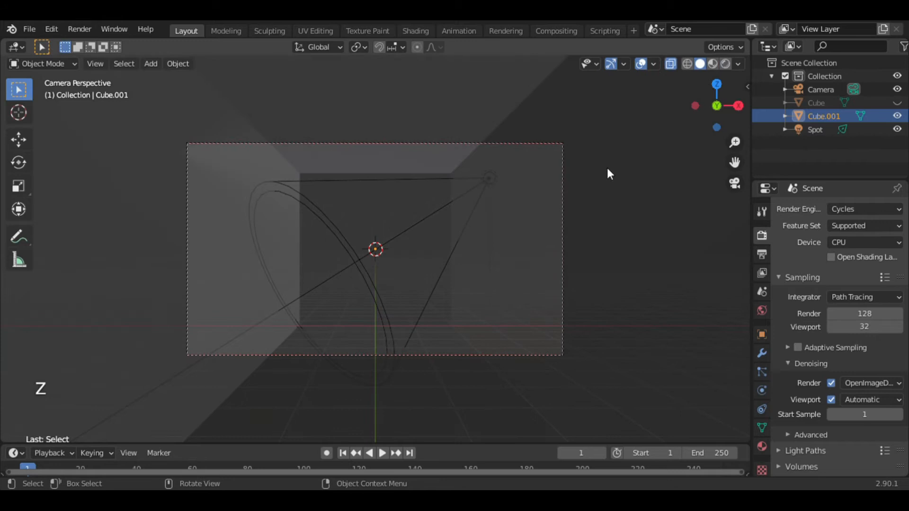
Step: Turn off X-ray display, unhide the inner room box and select it
click(670, 75)
click(670, 75)
click(670, 65)
click(452, 241)
click(452, 241)
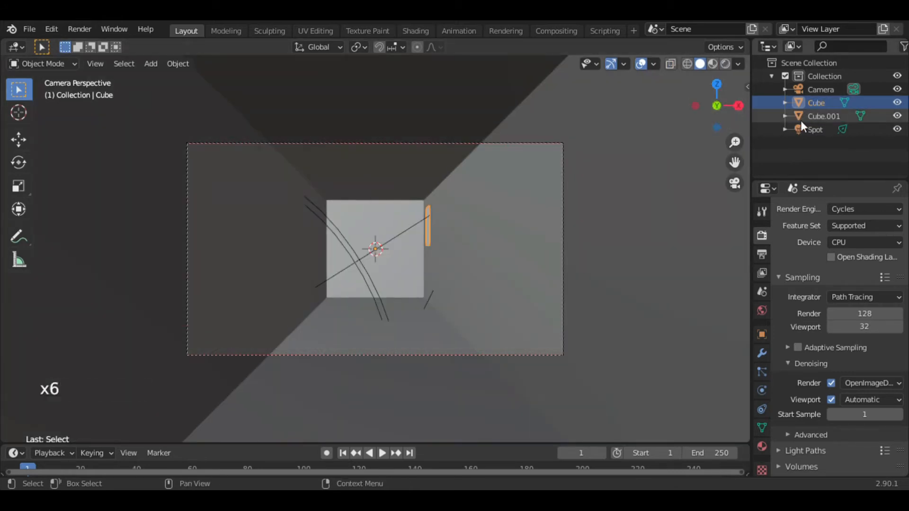
Step: Rescale the outer volume cube along X to clear the window in the inner wall and preview it in rendered shading
key(s)
key(x)
key(Escape)
click(428, 226)
click(428, 226)
key(s)
key(x)
click(612, 247)
key(z)
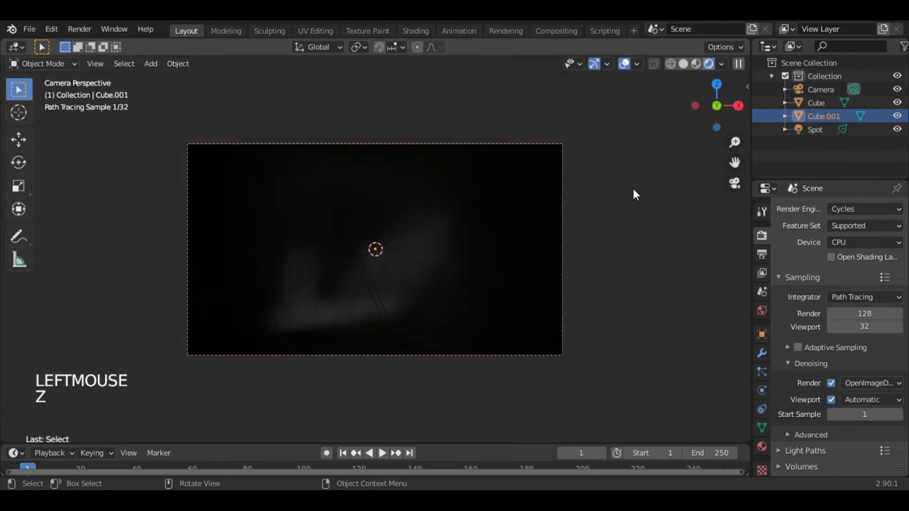
Step: Select the spot light, turn off viewport denoising and reposition the light outside the window
click(356, 253)
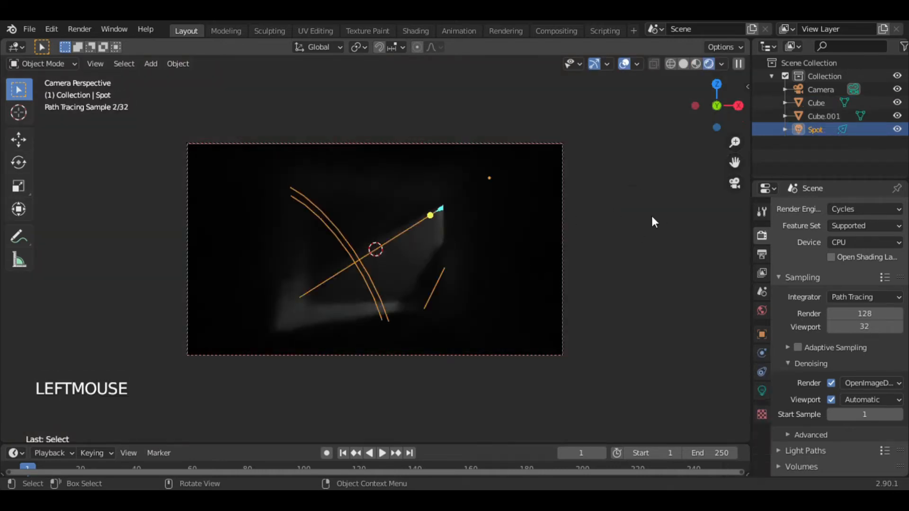
click(831, 399)
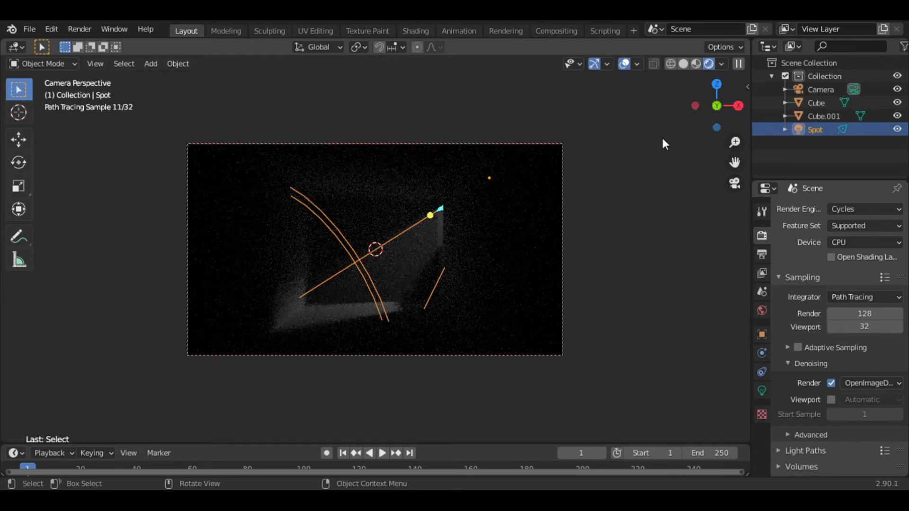
key(g)
key(g)
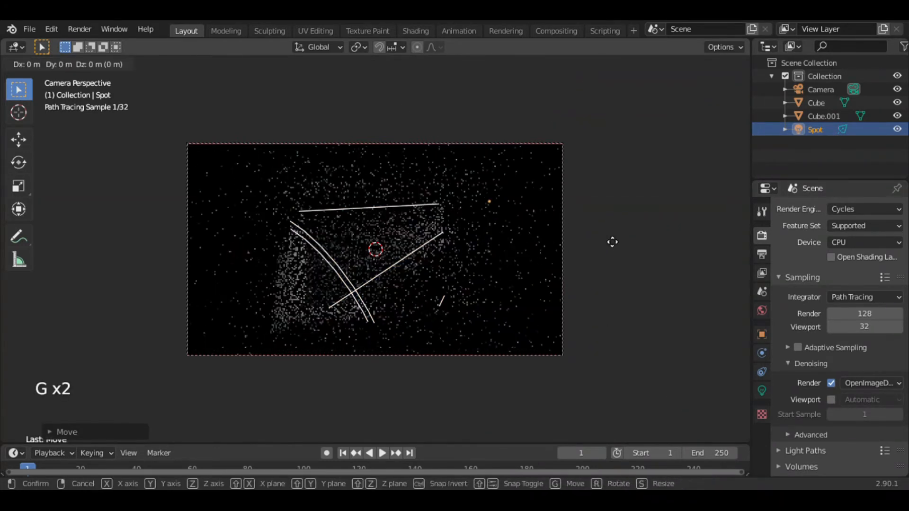
click(612, 242)
Step: In solid shading outside the camera view, enable the spot light's cone display and hide the outer volume cube
click(718, 144)
drag(719, 144, 629, 177)
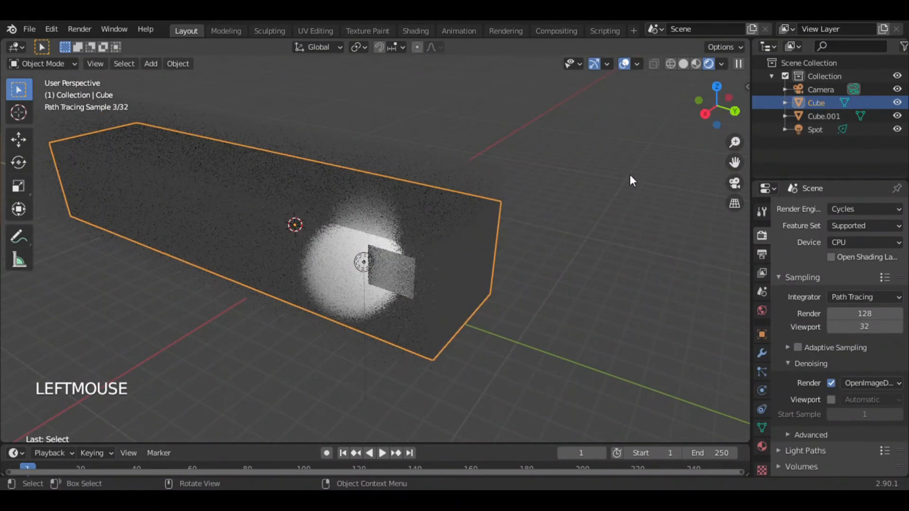
key(z)
click(364, 262)
click(761, 390)
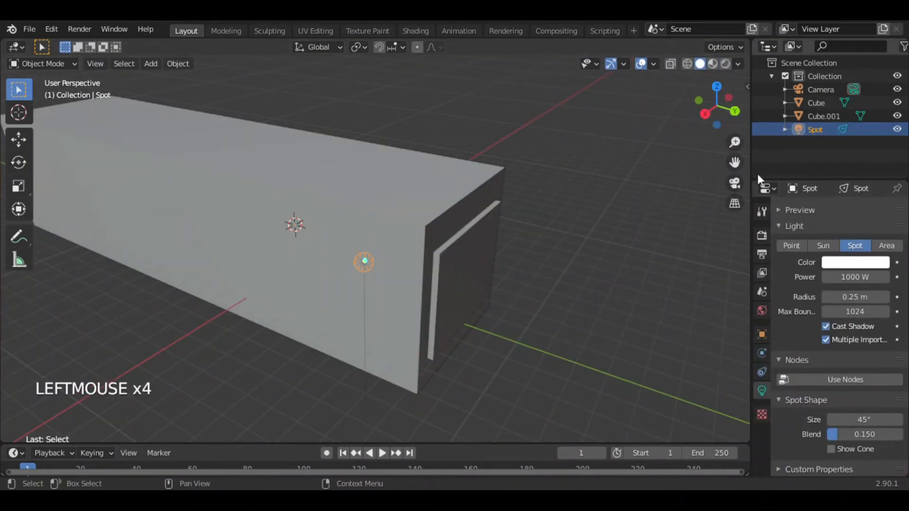
click(830, 449)
drag(717, 108, 640, 154)
click(896, 116)
Step: Move the spot light along Y beside the window and rotate it to aim through the opening into the room
key(g)
key(y)
click(651, 223)
key(g)
key(r)
key(r)
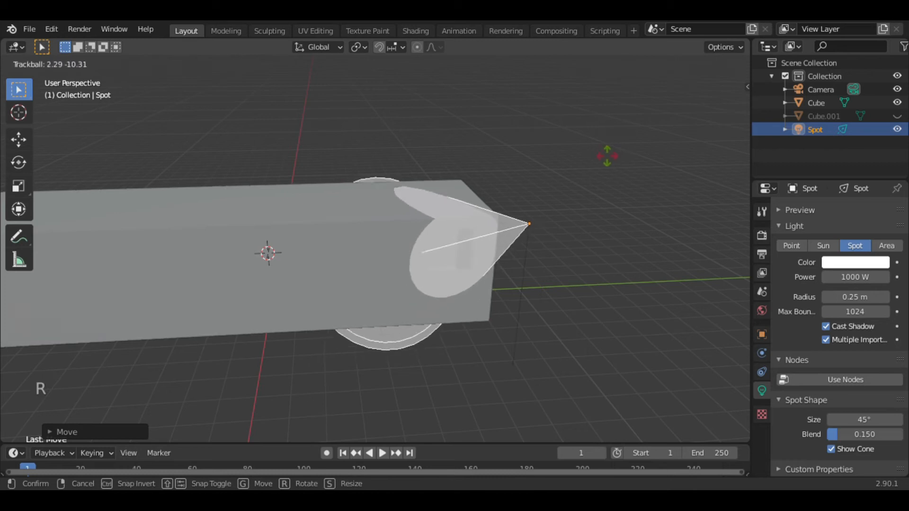
click(609, 156)
drag(717, 109, 653, 159)
key(r)
key(r)
click(665, 168)
Step: Change the light type to Sun with strength 10 and preview the volume through the camera in rendered shading
drag(717, 106, 681, 128)
click(822, 245)
click(735, 183)
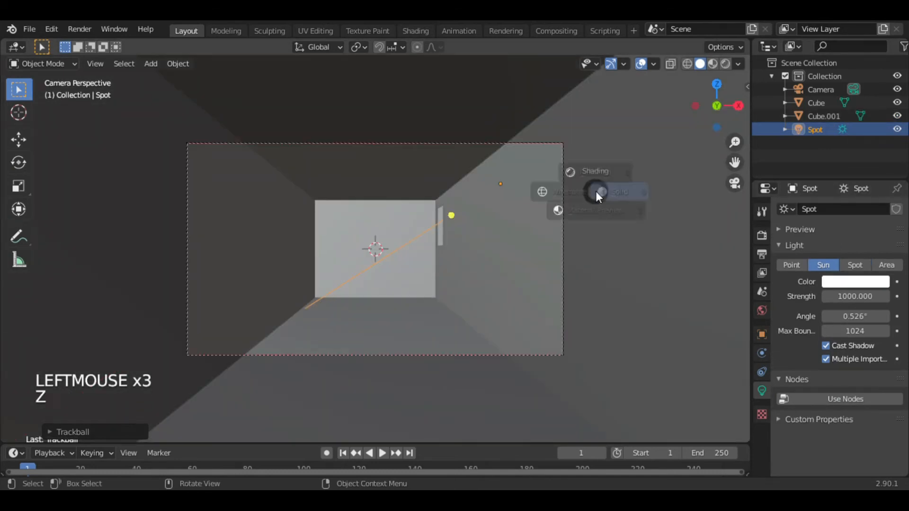
key(z)
click(351, 218)
click(822, 130)
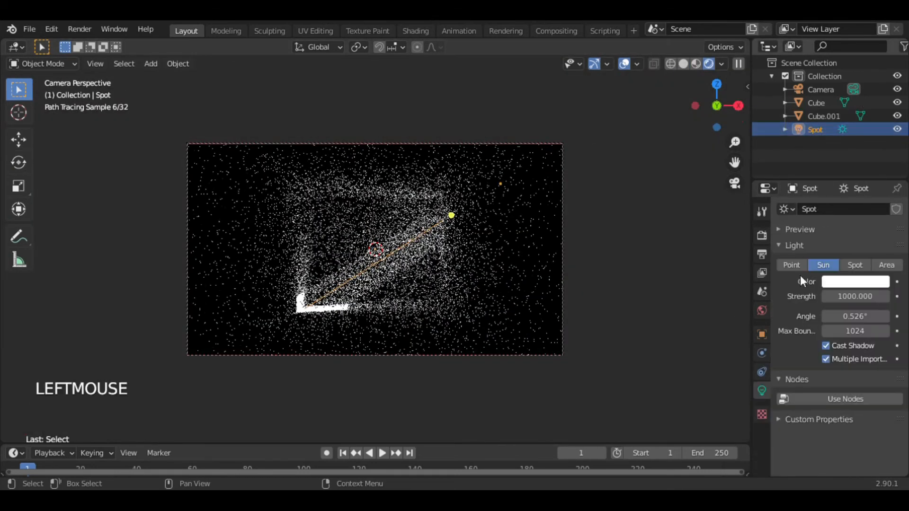
double_click(854, 297)
text(10)
key(Return)
Step: Limit the render preview to a region around the light beam and set the sun strength to 5
key(ctrl+b)
drag(285, 189, 472, 315)
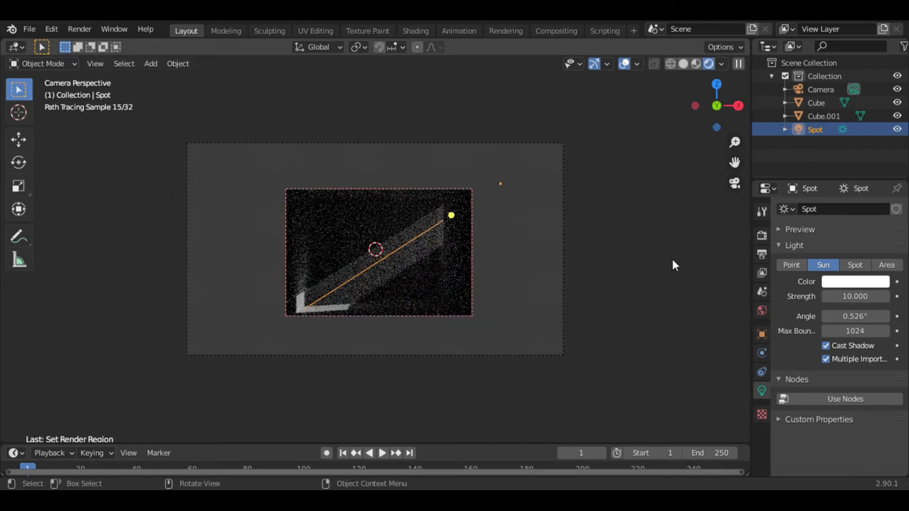
double_click(855, 296)
text(5)
key(Return)
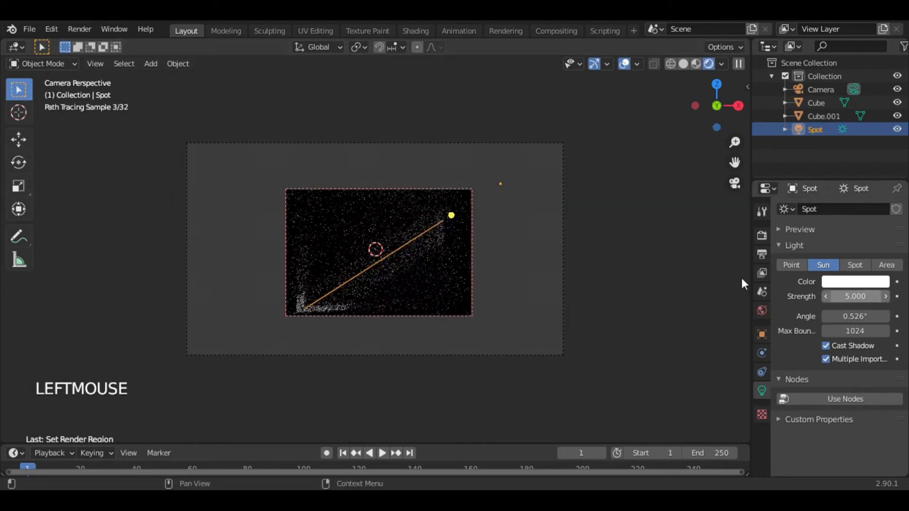
Step: Try a higher volume scatter density in the outer cube's material
click(812, 110)
click(817, 117)
click(761, 446)
click(886, 357)
click(886, 357)
click(886, 358)
click(886, 357)
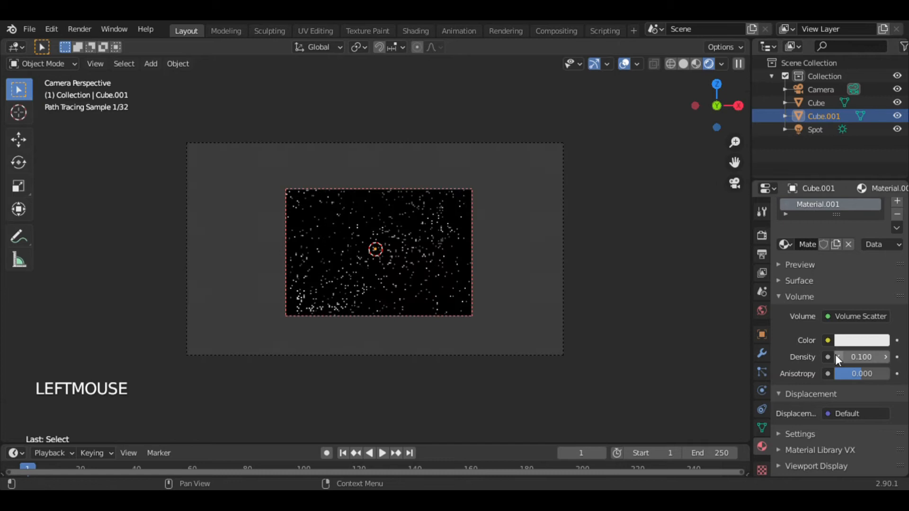
Step: Change the light type to Area and set its power to 500 W
click(815, 129)
click(886, 265)
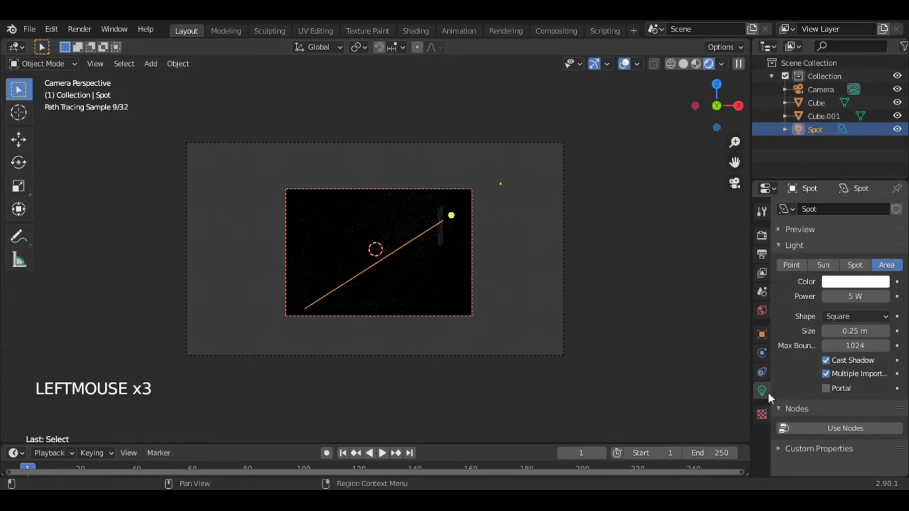
text(00)
click(866, 298)
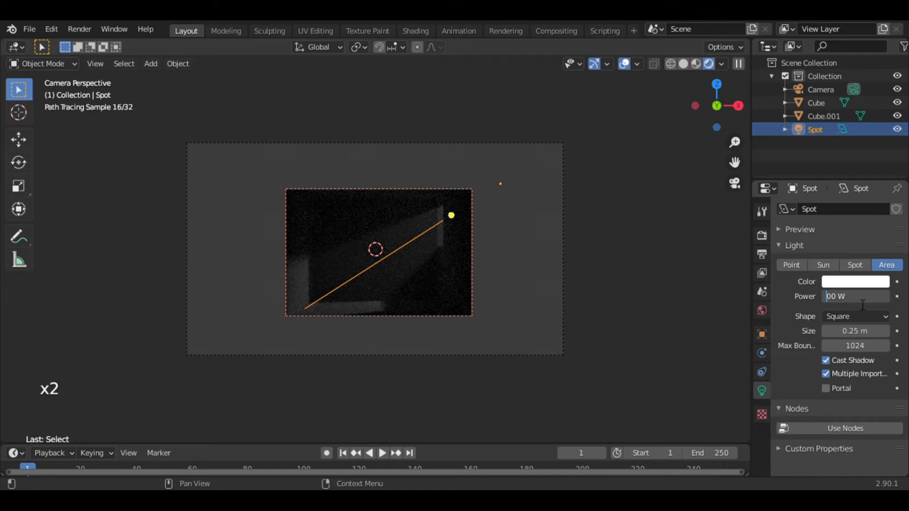
text(5)
key(Return)
Step: Expand the render region to the whole camera frame and keep the light selected in rendered shading
key(ctrl+b)
drag(186, 143, 563, 356)
double_click(641, 251)
double_click(514, 231)
click(398, 232)
key(z)
click(480, 245)
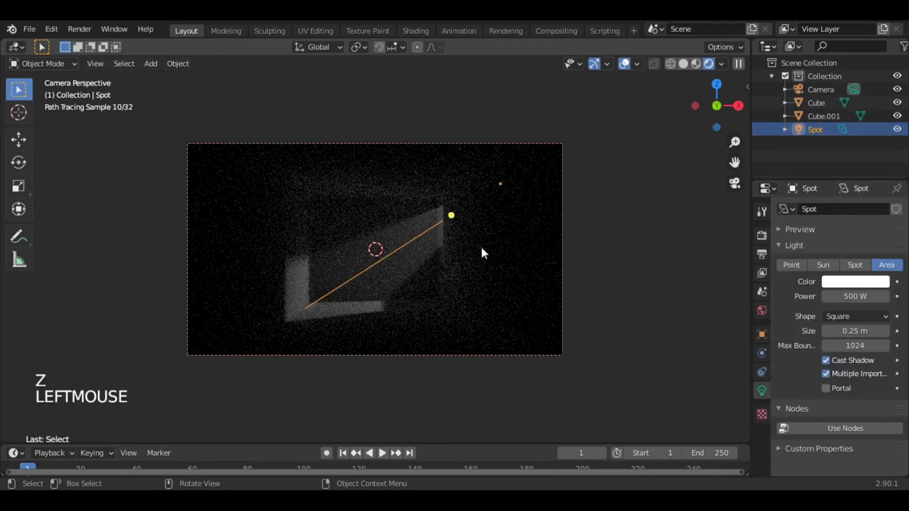
key(g)
key(y)
key(y)
right_click(494, 252)
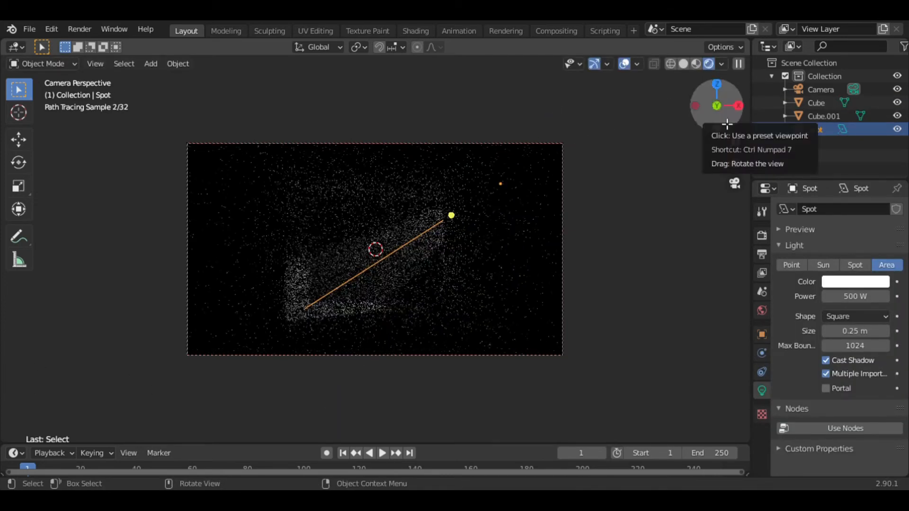
key(g)
right_click(646, 185)
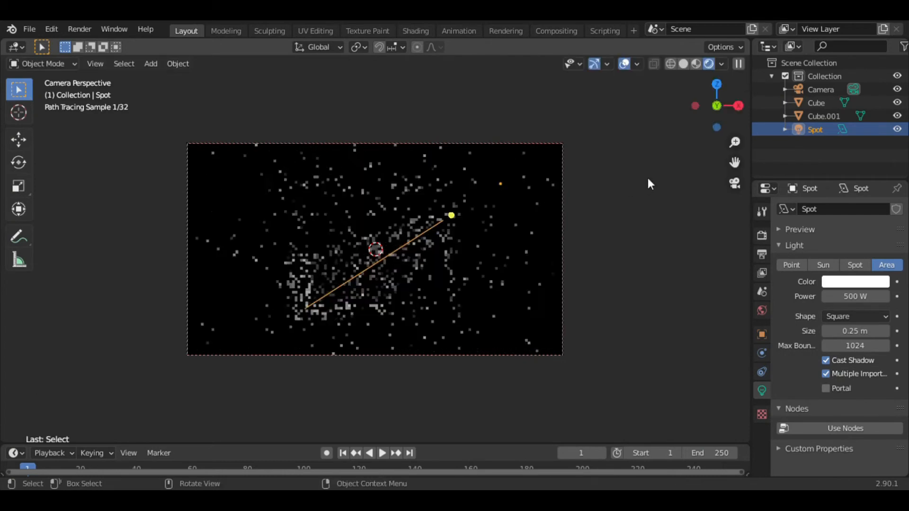
Step: With the volume cube hidden, edit the inner room box and move its far end wall faces to lengthen the room
key(z)
click(720, 149)
click(508, 239)
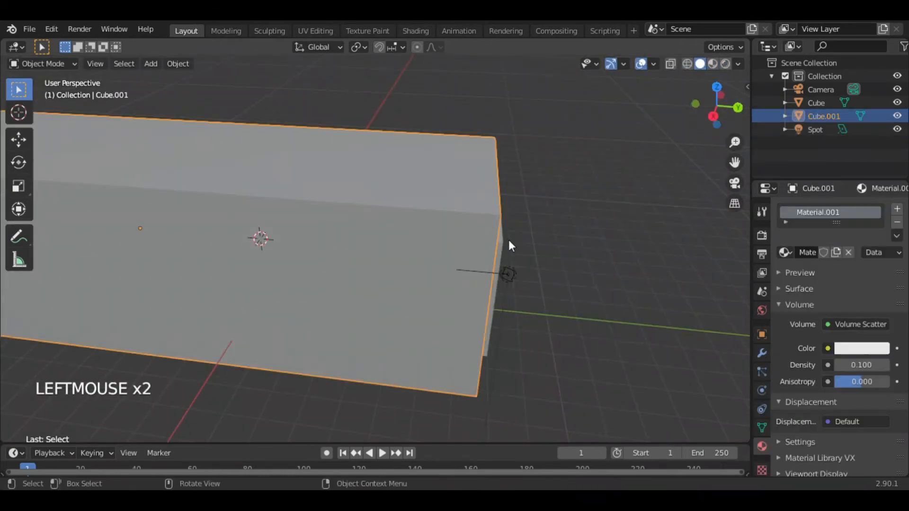
click(447, 232)
key(Tab)
click(472, 268)
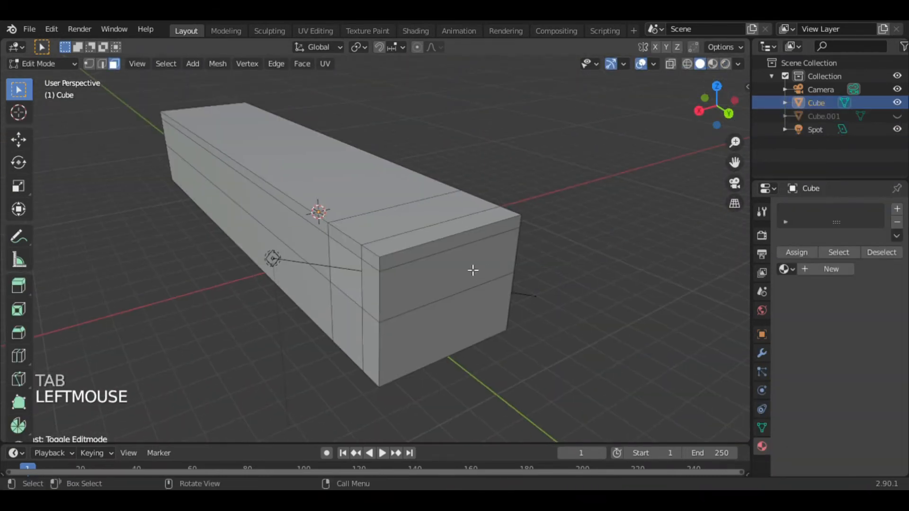
shift+click(470, 325)
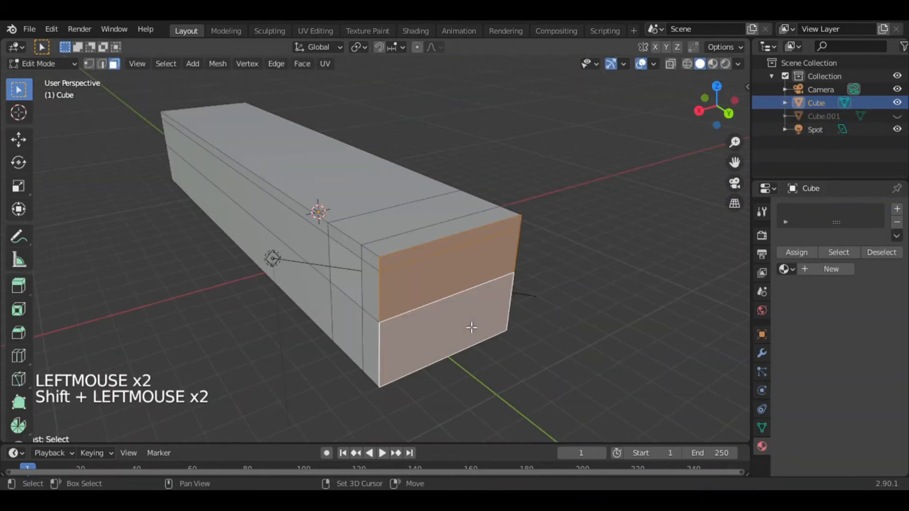
key(g)
click(644, 216)
key(Tab)
Step: Preview the room through the camera in rendered shading and unhide the outer volume cube
click(735, 183)
key(z)
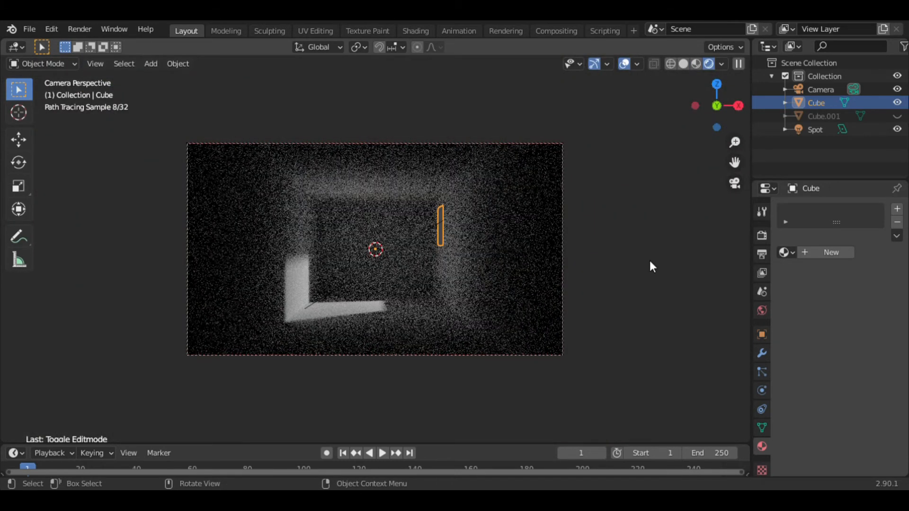
click(625, 258)
click(896, 116)
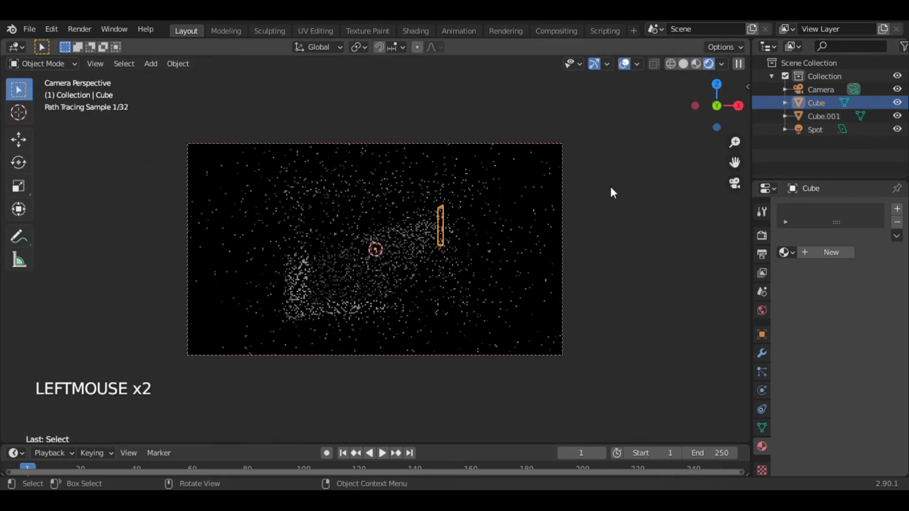
Step: Move the area light farther from the window in front view and set its power to 1000 W
click(406, 240)
click(721, 111)
key(g)
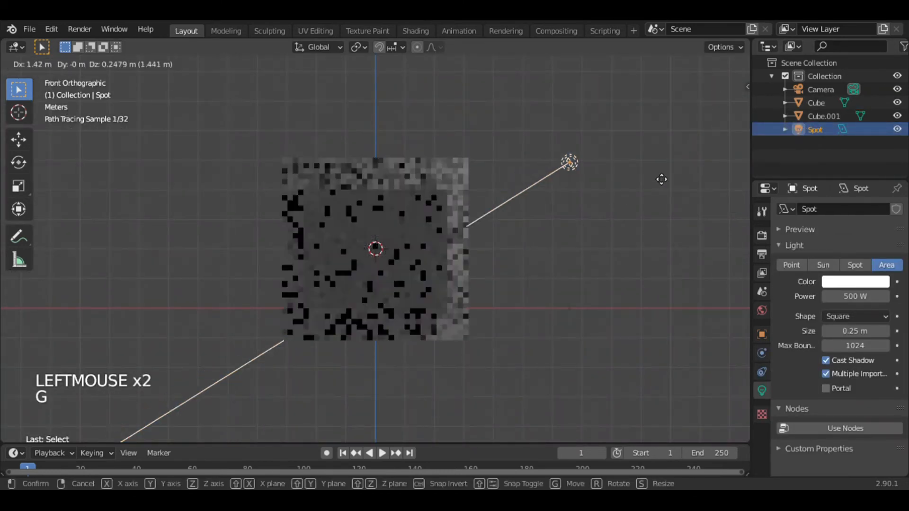
click(696, 181)
click(734, 183)
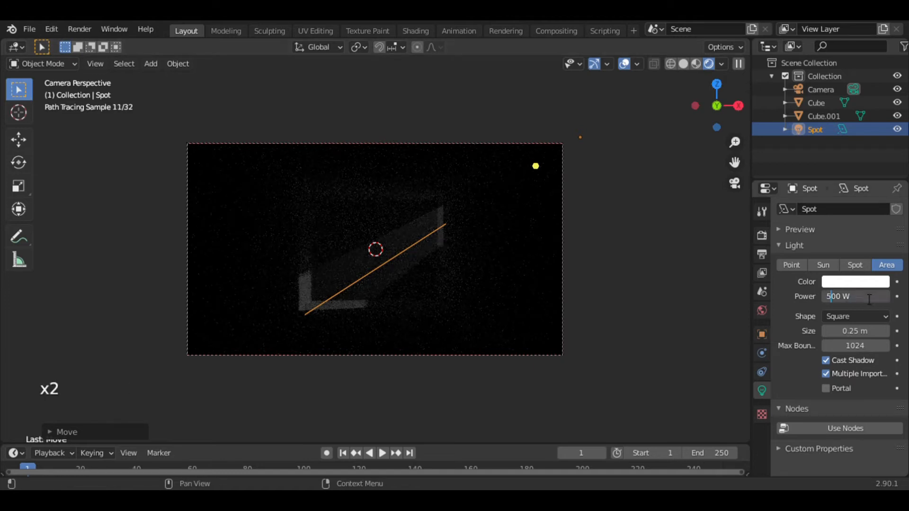
key(Return)
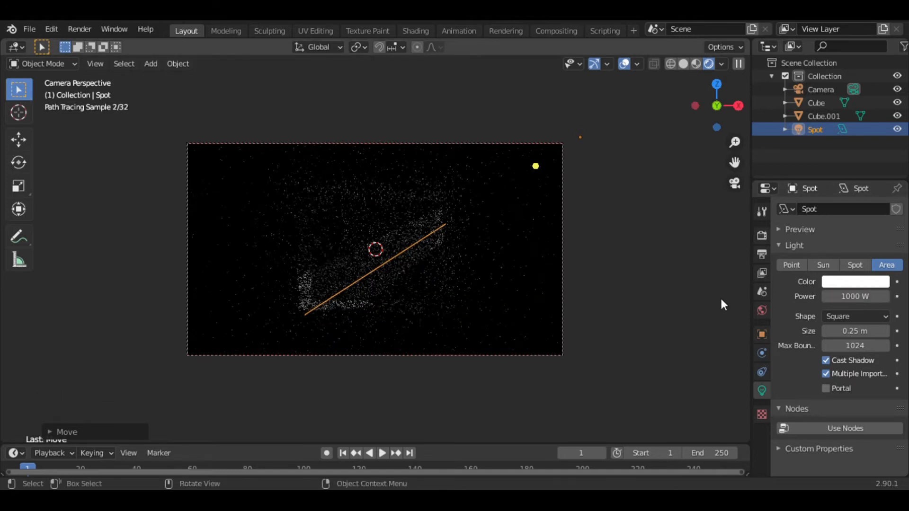
Step: Move the area light slightly back toward the window and turn viewport denoising on
click(660, 282)
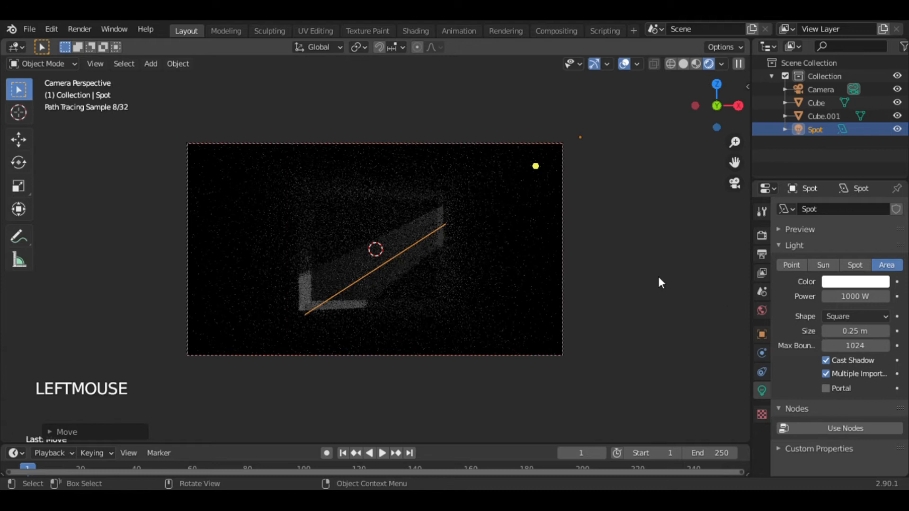
click(661, 283)
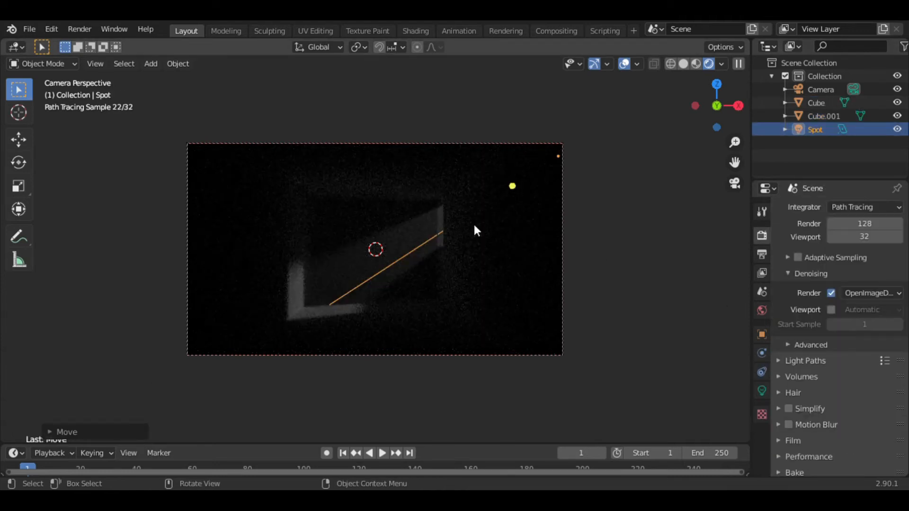
click(831, 310)
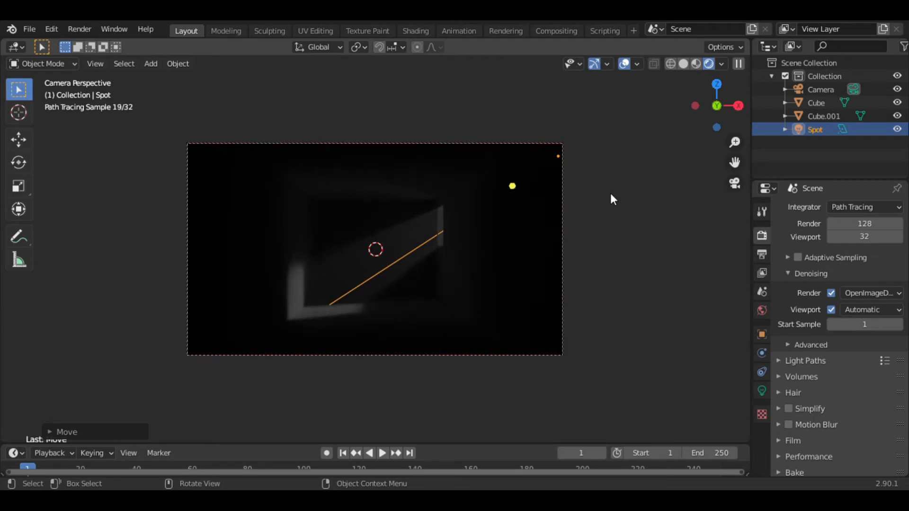
Step: Switch to solid shading, hide the outer volume cube and open the inner room box in Edit Mode facing the window wall
key(z)
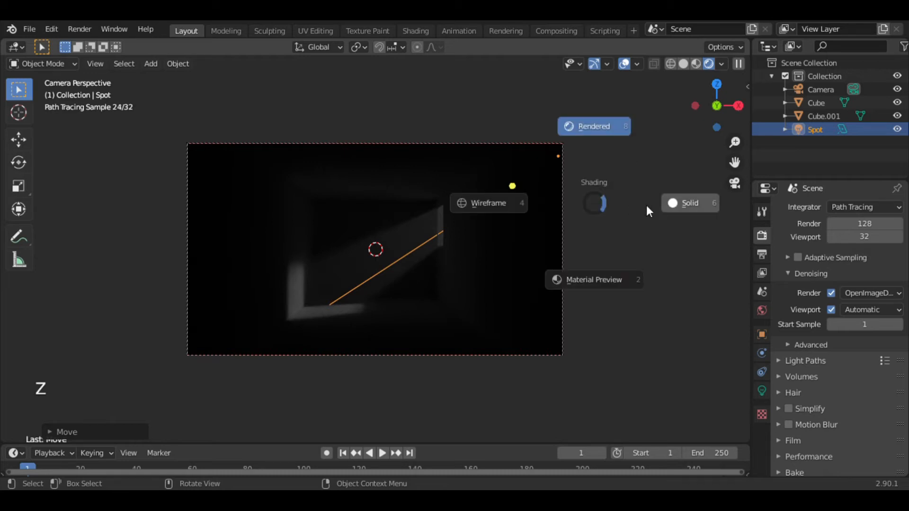
click(552, 185)
key(Tab)
mouse_move(716, 107)
mouse_down()
mouse_move(706, 113)
mouse_move(712, 110)
mouse_up()
key(Tab)
click(294, 300)
drag(736, 144, 658, 80)
key(Tab)
double_click(524, 115)
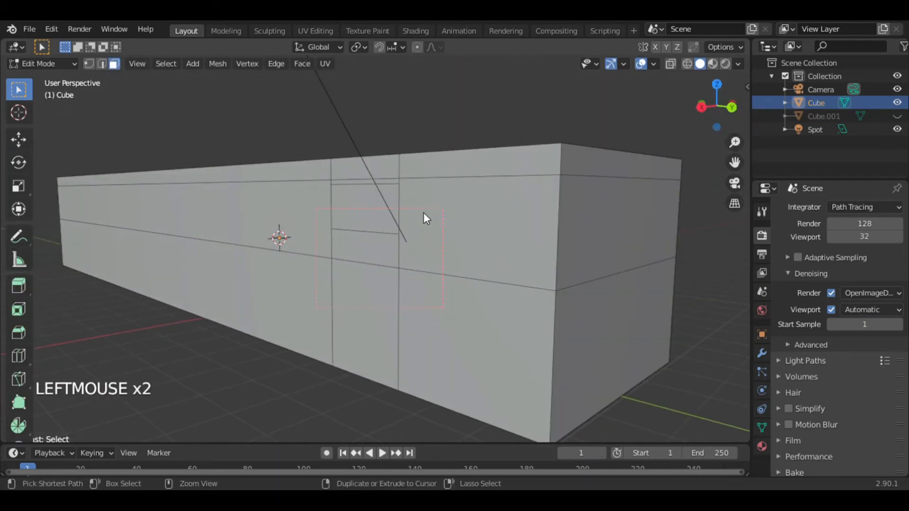
Step: Add two closely spaced horizontal loop cuts around the room at window height
key(ctrl+r)
click(550, 211)
click(555, 216)
key(ctrl+r)
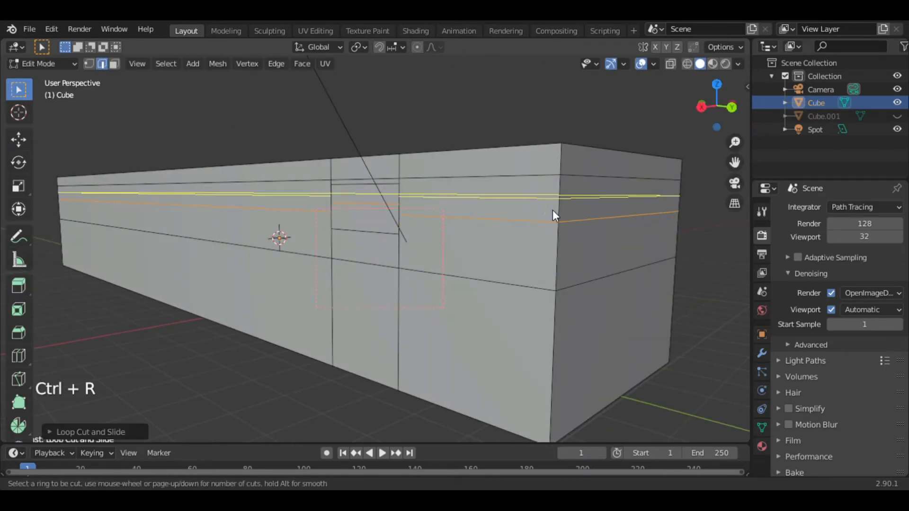
click(553, 199)
click(553, 211)
Step: Select the two short edges on opposite sides of the window opening and fill a face between them as a crossbar
click(446, 77)
drag(694, 118, 749, 124)
shift+click(502, 218)
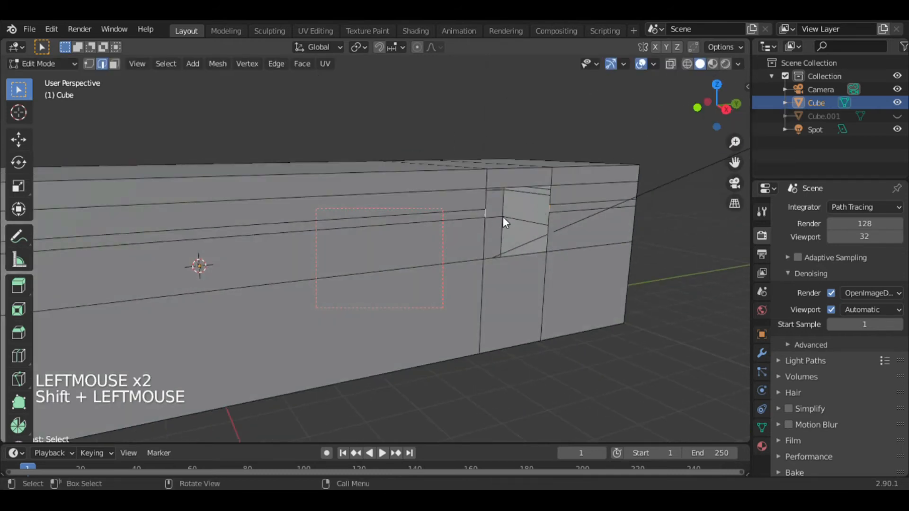
key(f)
Step: In the camera view, loop-select the crossbar's face strip in face mode and move it up about 0.18 m along local Z
click(735, 183)
click(455, 226)
click(439, 221)
key(3)
click(440, 220)
alt+click(440, 219)
alt+click(445, 217)
alt+click(440, 220)
alt+click(428, 226)
key(g)
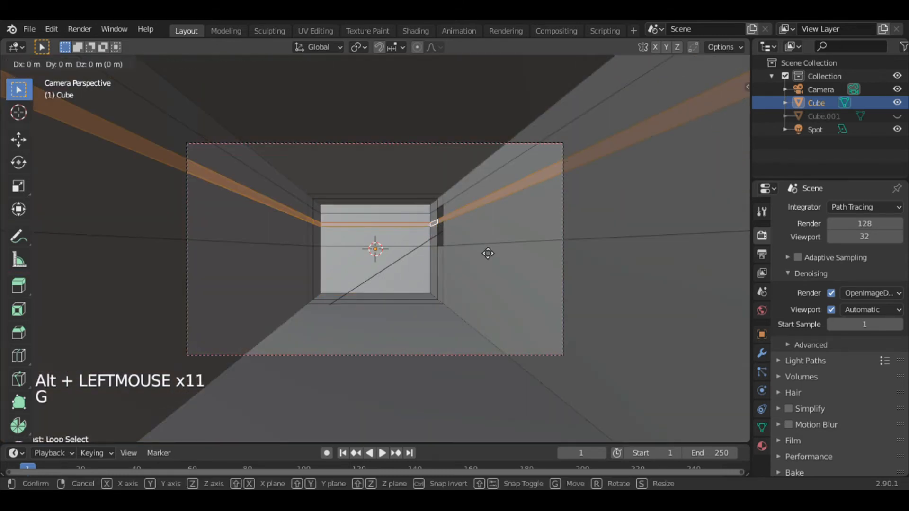
key(z)
key(z)
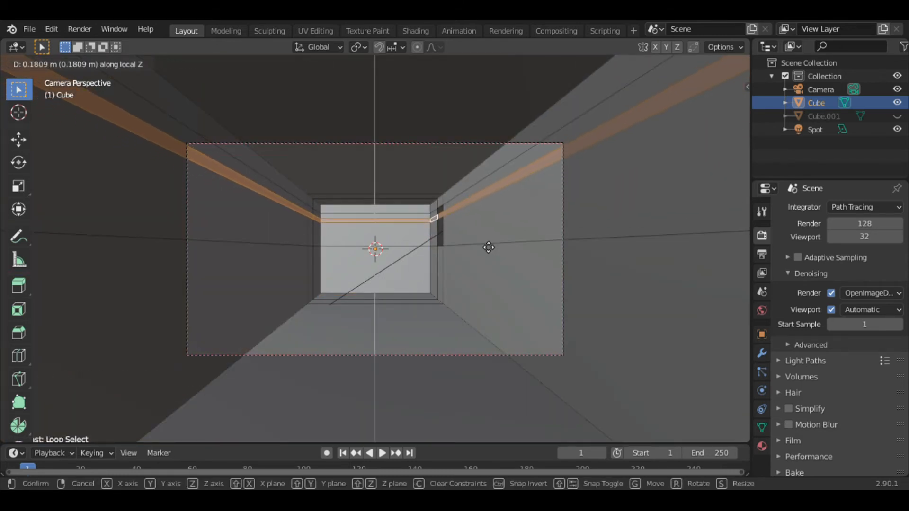
click(487, 248)
Step: Rescale the crossbar's face strip along Z and return to Object Mode
key(s)
key(z)
click(468, 282)
click(470, 275)
key(Tab)
Step: Switch to rendered shading with overlays off and unhide the outer volume cube
key(z)
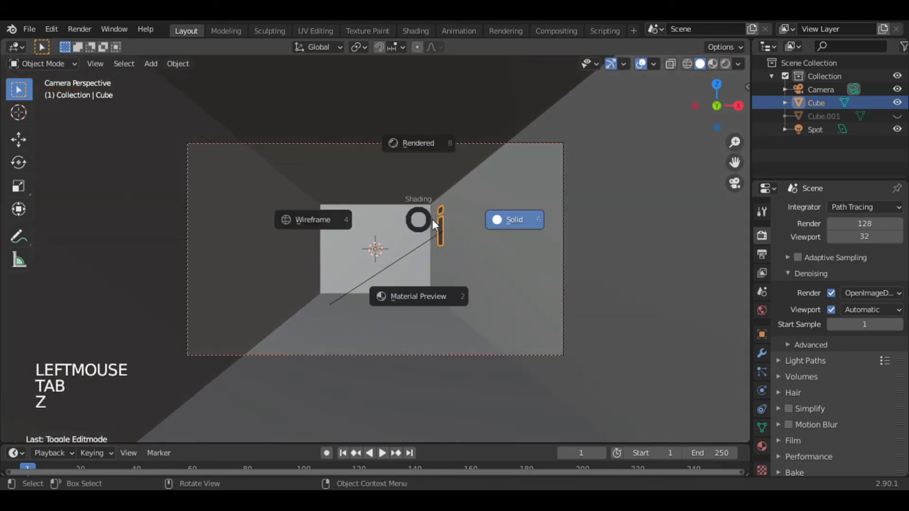
click(416, 151)
click(649, 45)
click(568, 105)
click(897, 116)
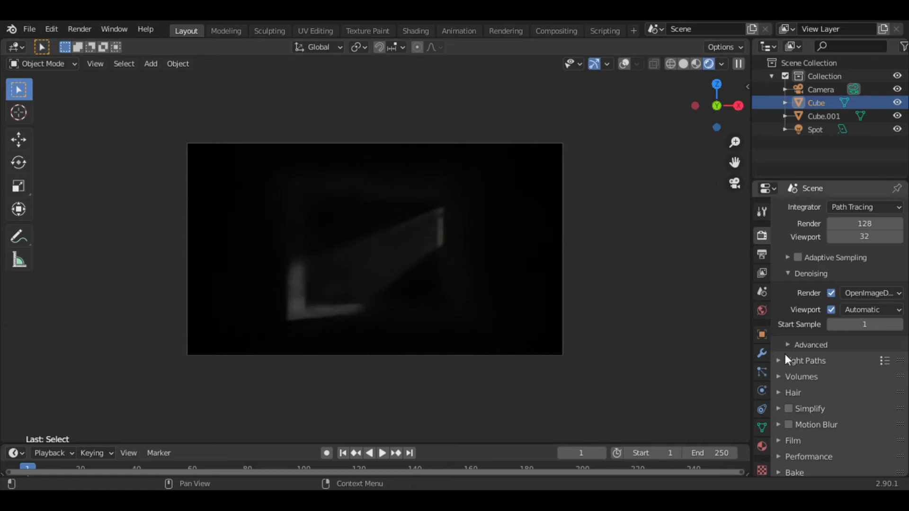
Step: Examine the light path settings and the view layer's denoising options
click(799, 361)
click(761, 292)
click(798, 260)
drag(899, 308, 898, 262)
click(862, 260)
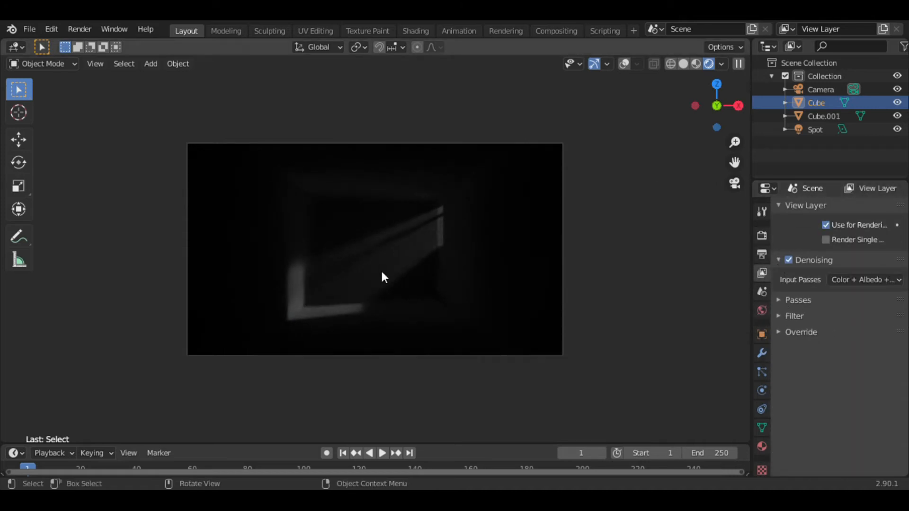
Step: Turn the viewport overlays back on and select the outer volume cube
click(624, 63)
click(618, 143)
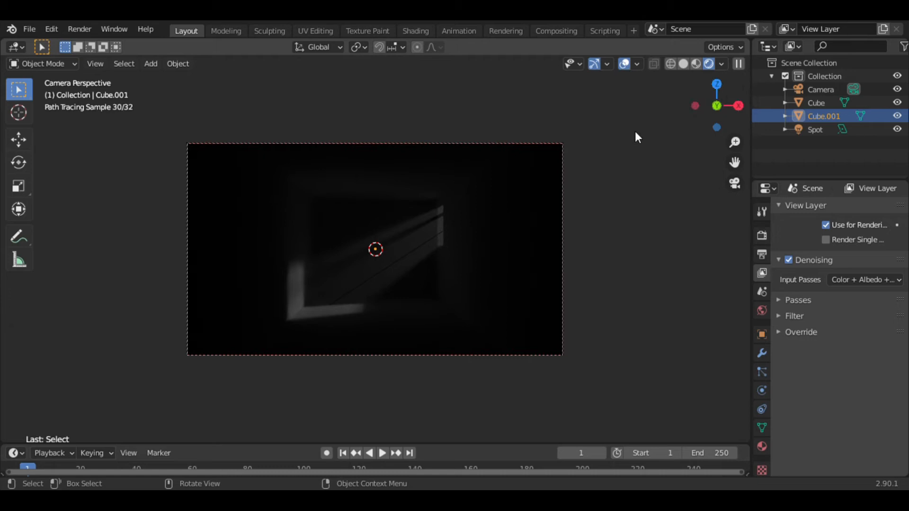
click(624, 64)
click(624, 64)
Step: Switch to solid shading and move the camera forward along its local Z toward the far wall
key(z)
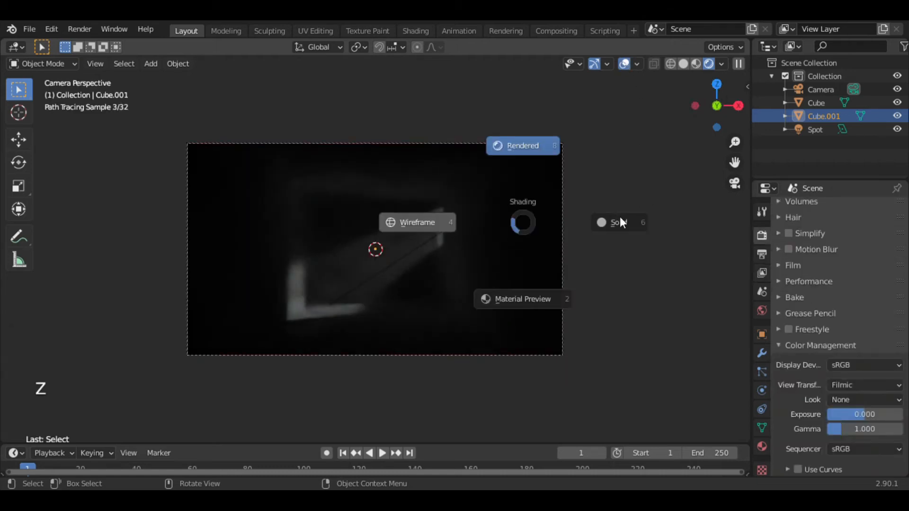
click(621, 222)
click(616, 204)
click(564, 179)
key(g)
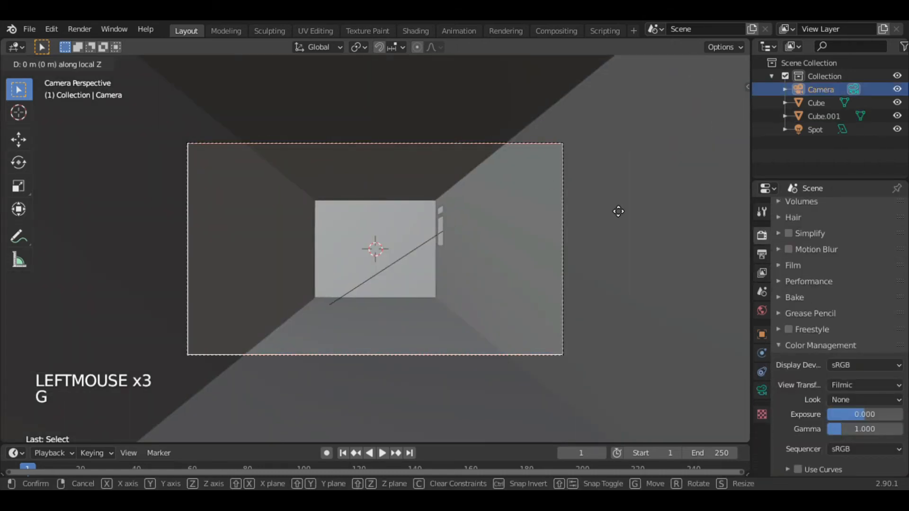
click(537, 87)
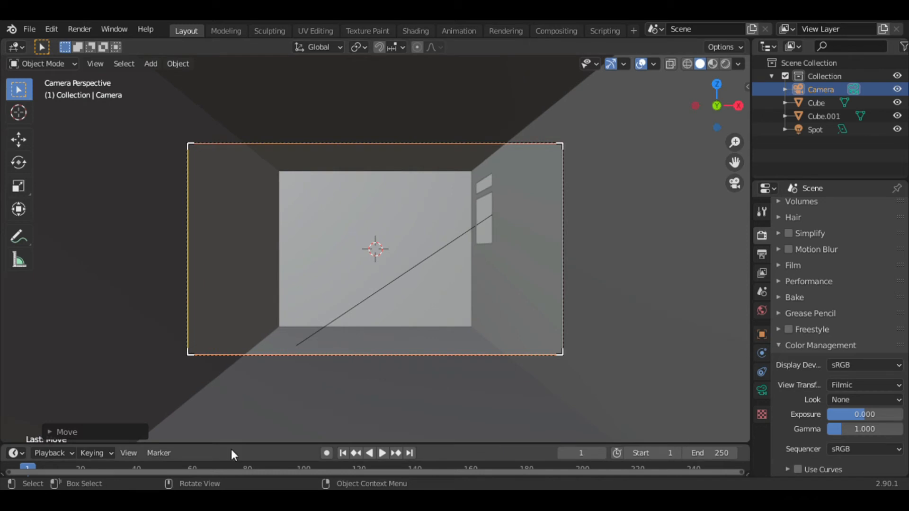
Step: Pull the camera slightly back along its local Z and preview the framing in rendered shading
drag(734, 141, 736, 145)
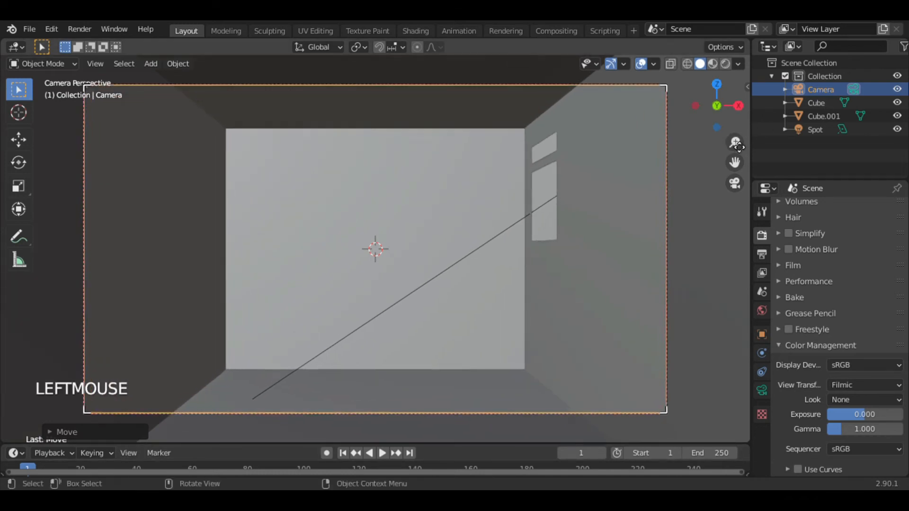
key(g)
key(z)
key(z)
click(497, 262)
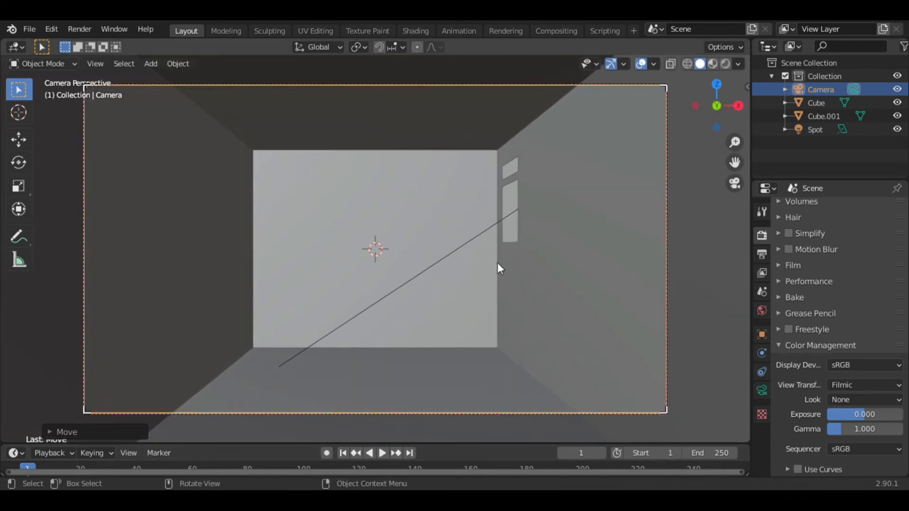
key(z)
click(497, 189)
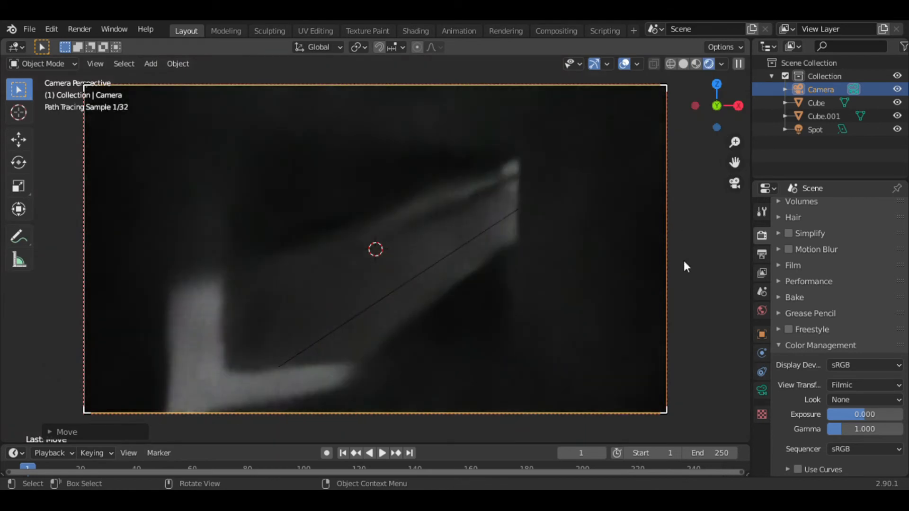
Step: Tilt the camera slightly downward in solid shading and return to the rendered preview
key(z)
click(741, 264)
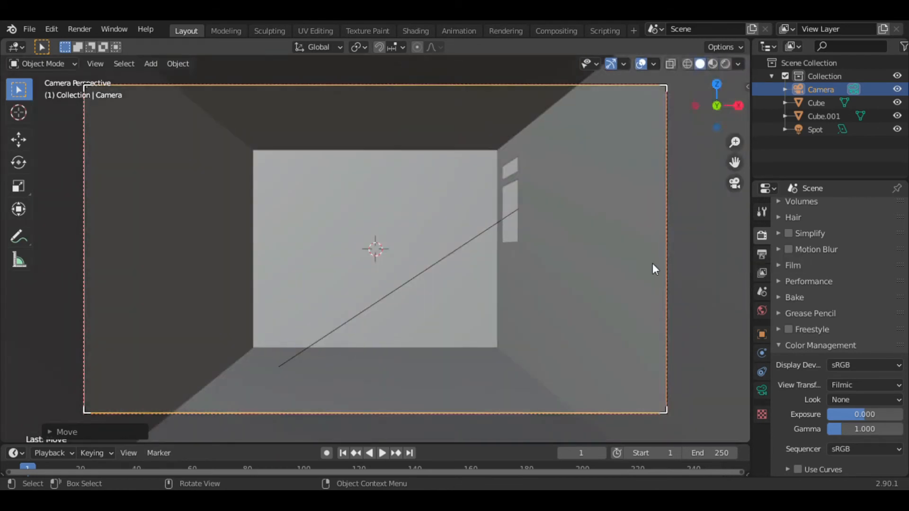
key(r)
click(643, 250)
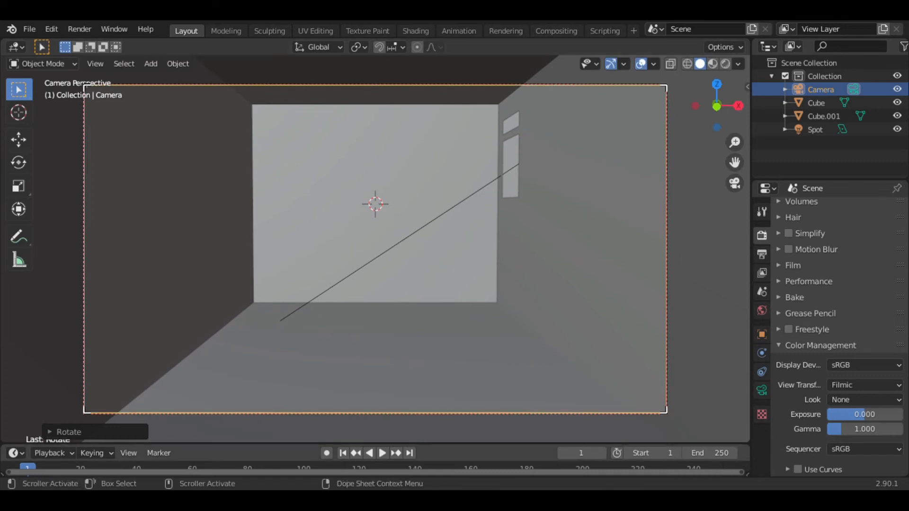
key(z)
click(592, 218)
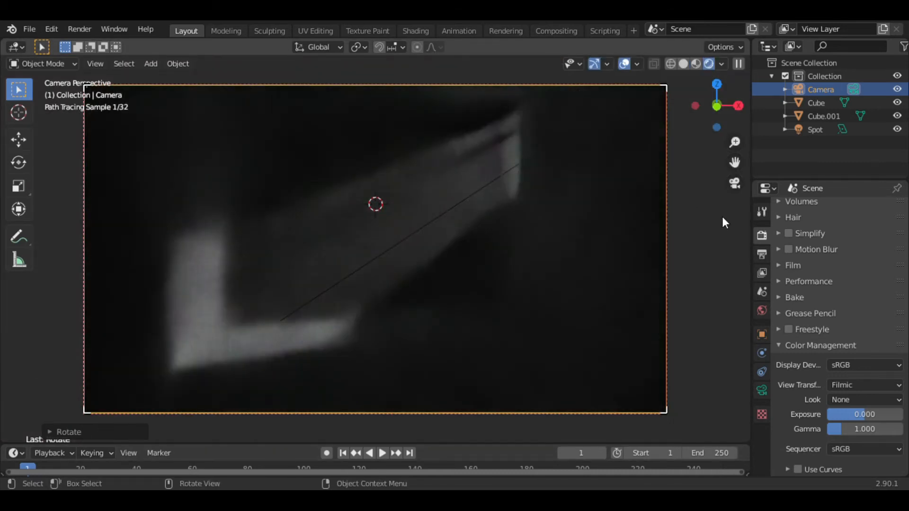
Step: Collapse the color management settings and turn viewport denoising off
click(820, 345)
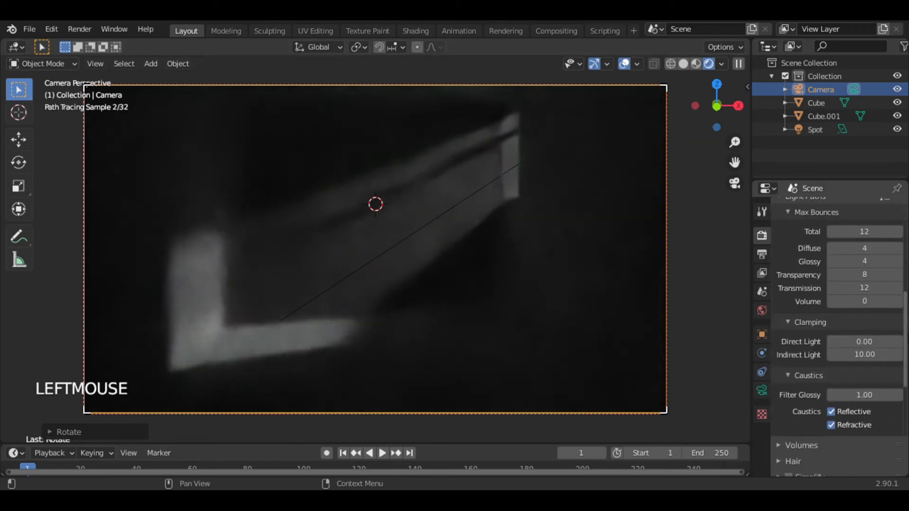
click(831, 292)
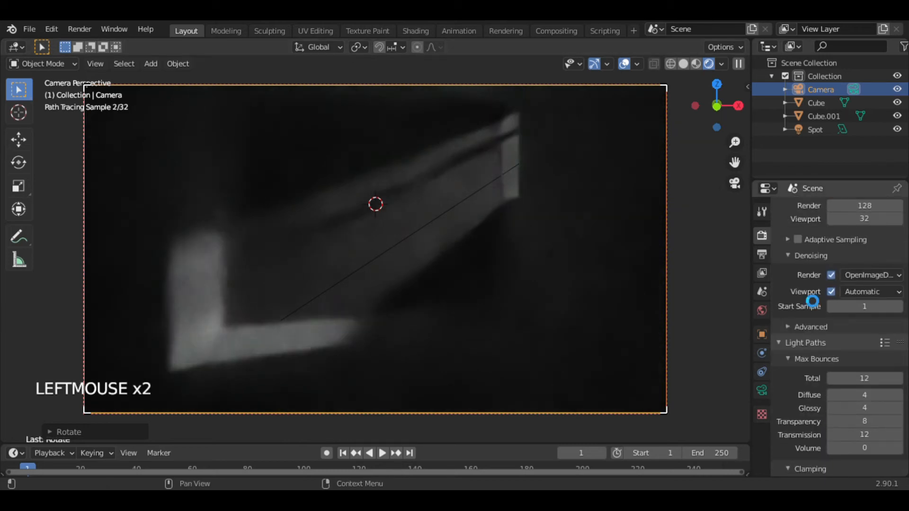
click(830, 291)
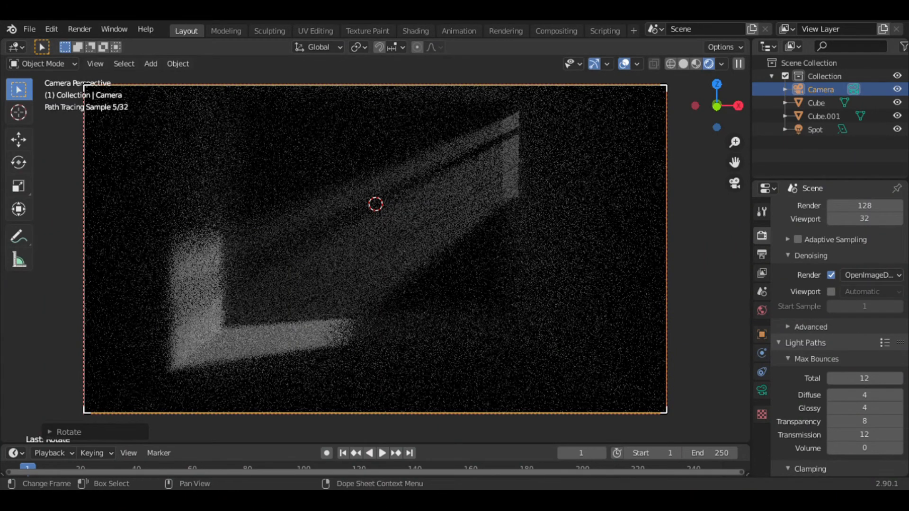
Step: Narrow the inner room box along X and set the outer volume cube's X scale to 2.500
click(636, 284)
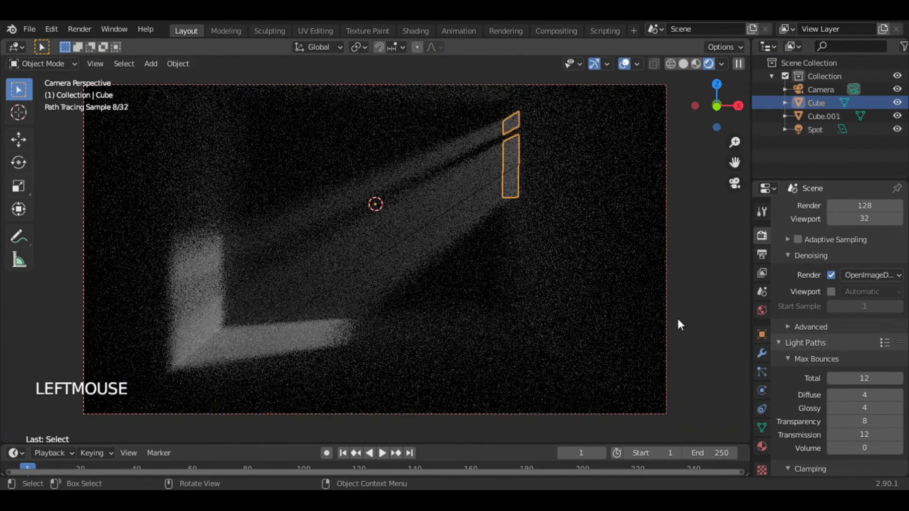
key(z)
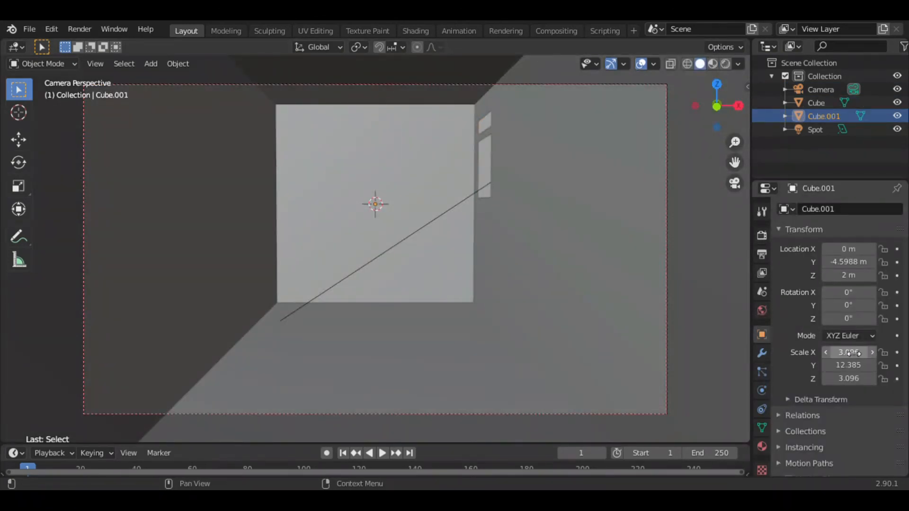
click(848, 351)
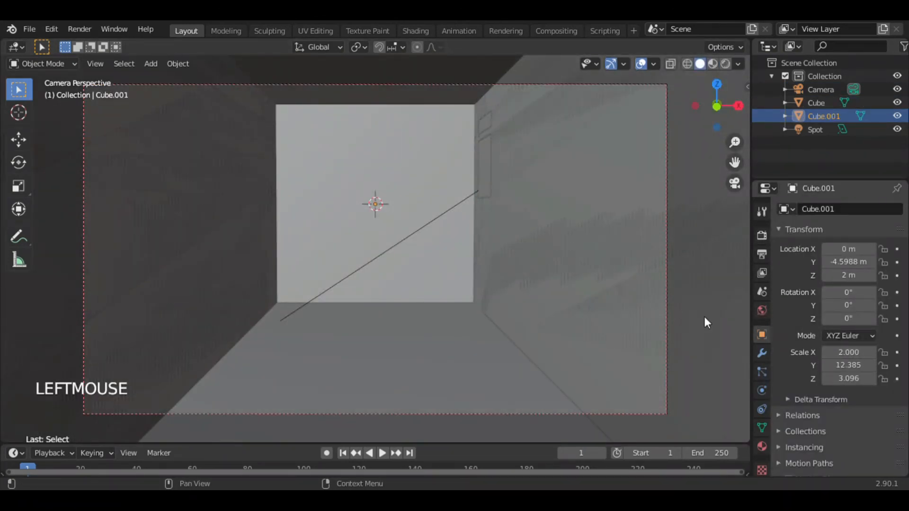
key(z)
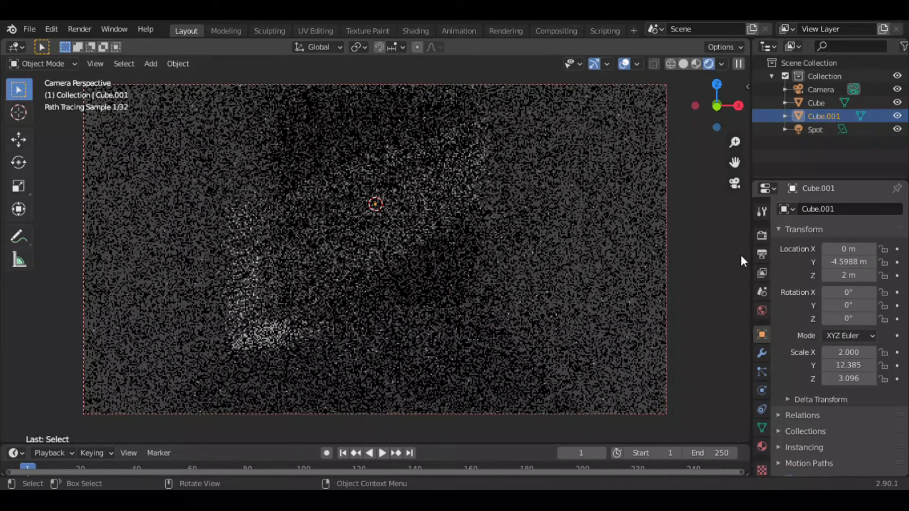
click(852, 352)
text(2.0)
key(Return)
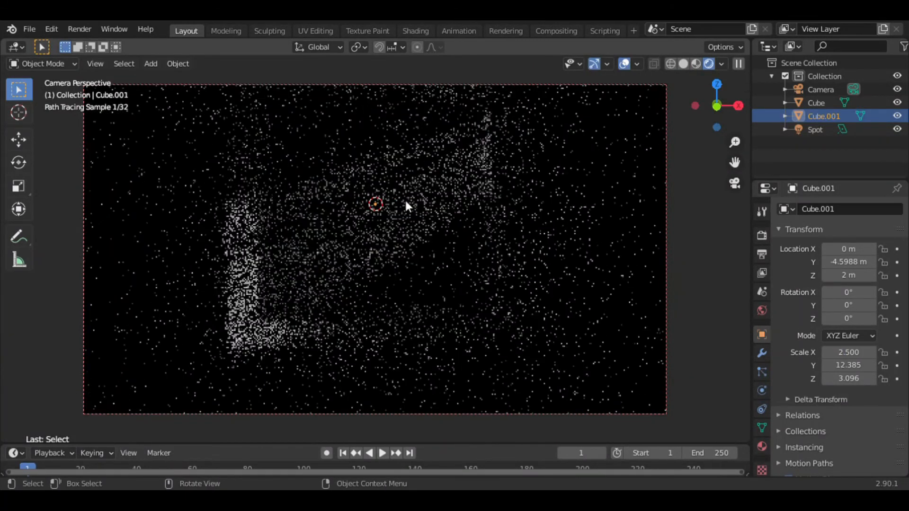
Step: Select the light and raise it about 0.66 m along global Z
triple_click(407, 205)
triple_click(466, 193)
triple_click(426, 234)
key(r)
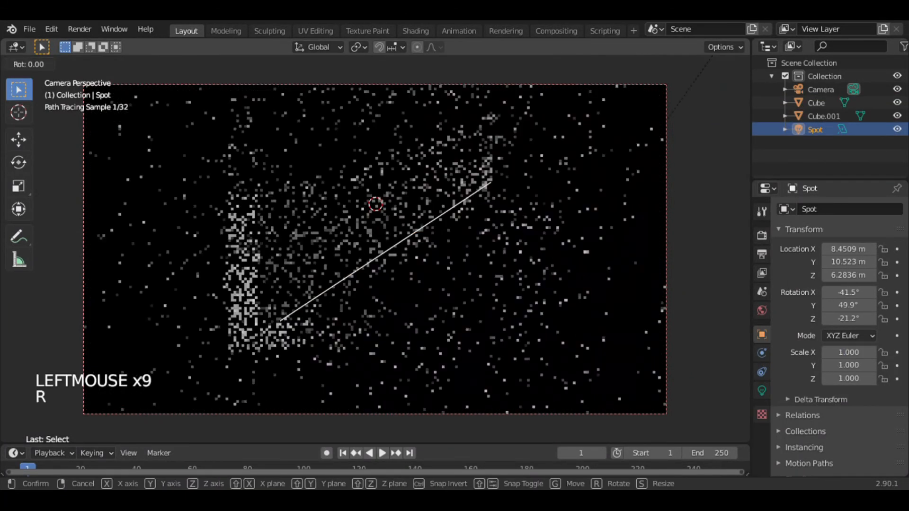
key(g)
key(z)
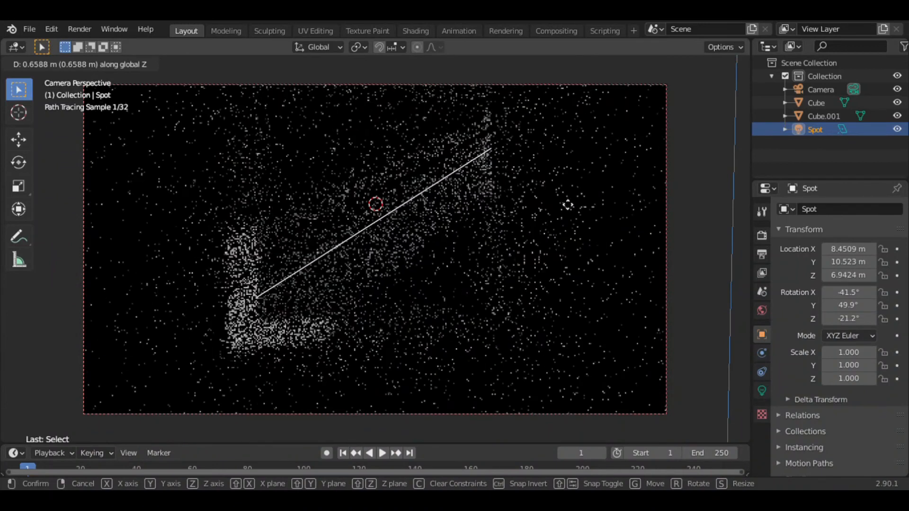
click(568, 204)
click(711, 213)
click(711, 214)
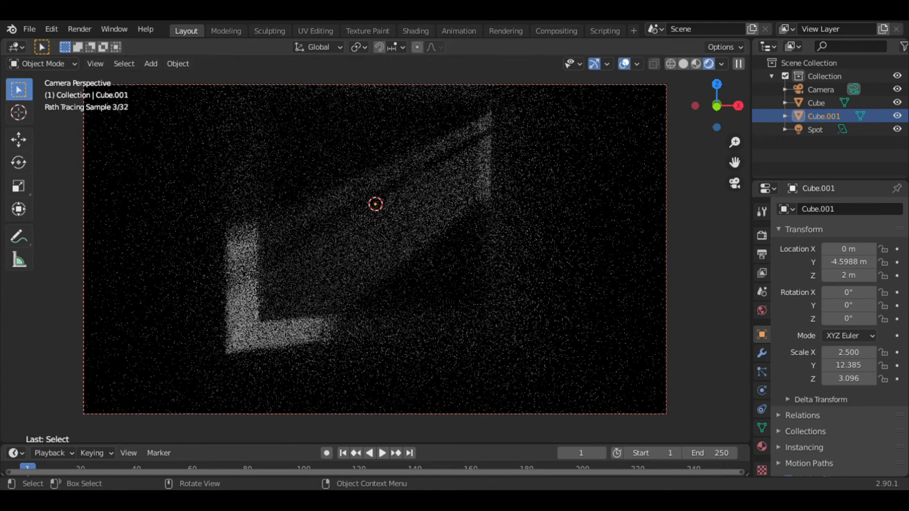
Step: Reselect the light and raise it a little further along Z
click(428, 197)
key(g)
key(z)
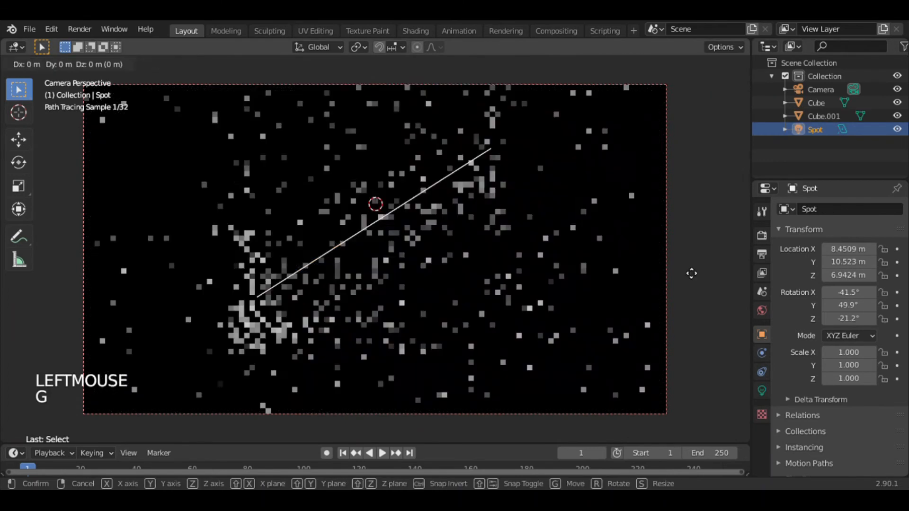
click(691, 250)
Step: Turn viewport denoising on in the render settings and select the outer volume cube
click(712, 255)
click(762, 255)
click(762, 236)
click(831, 291)
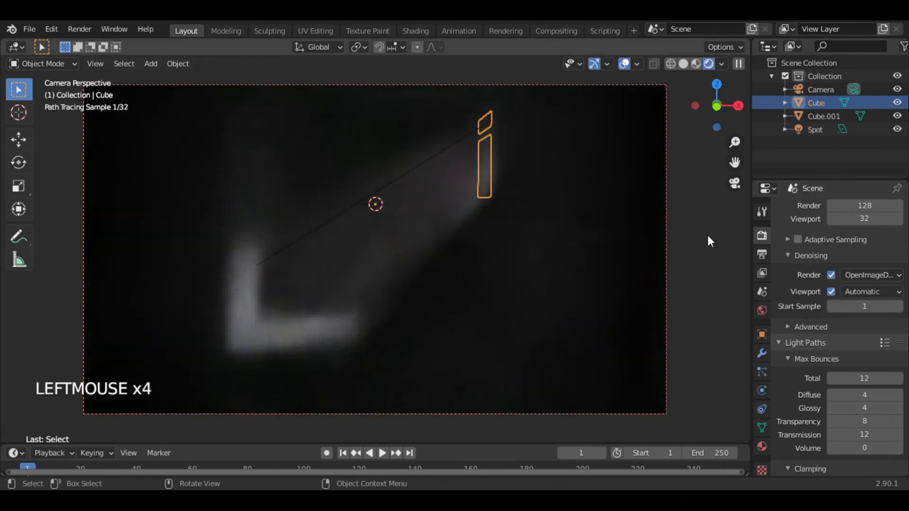
click(706, 234)
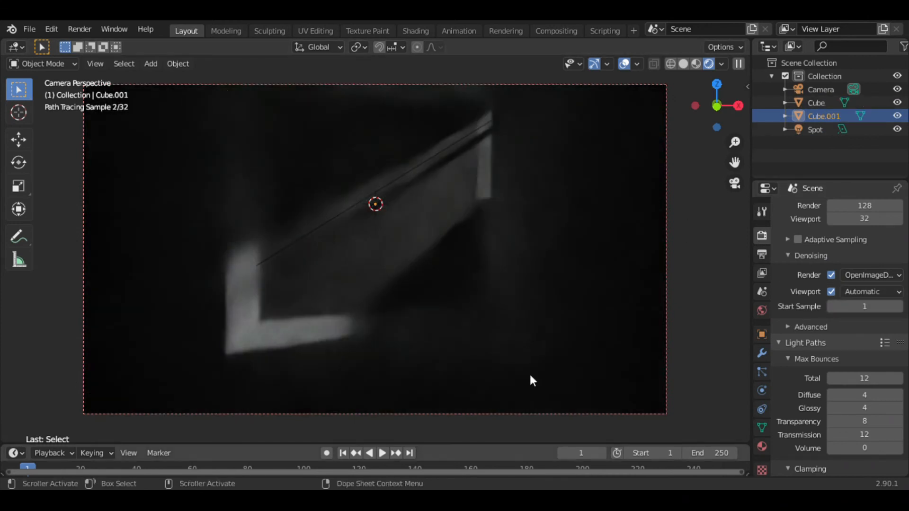
Step: Change the light's type to Spot and set its power to 10000 W
click(814, 130)
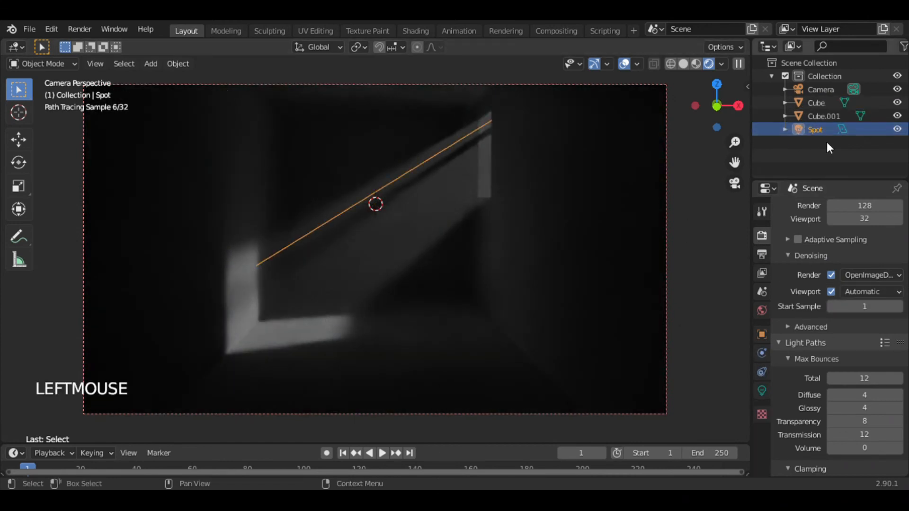
click(762, 391)
click(855, 265)
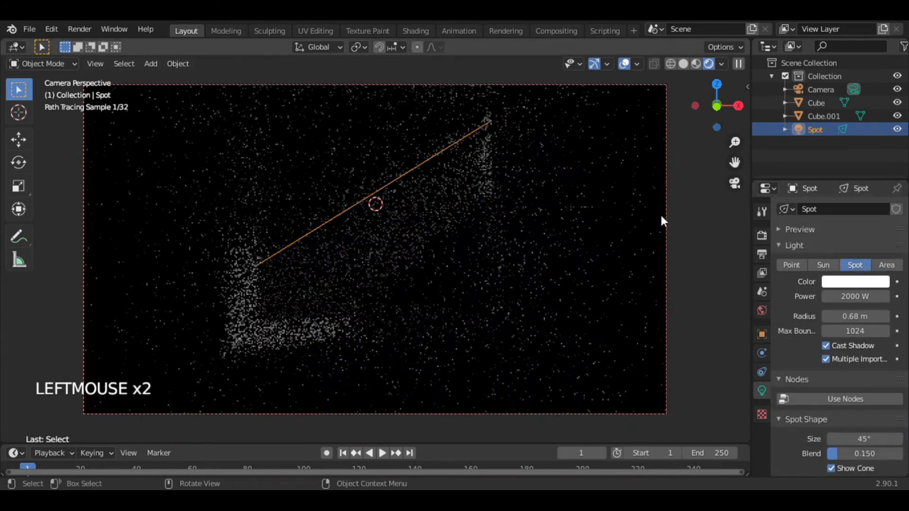
drag(852, 296, 866, 292)
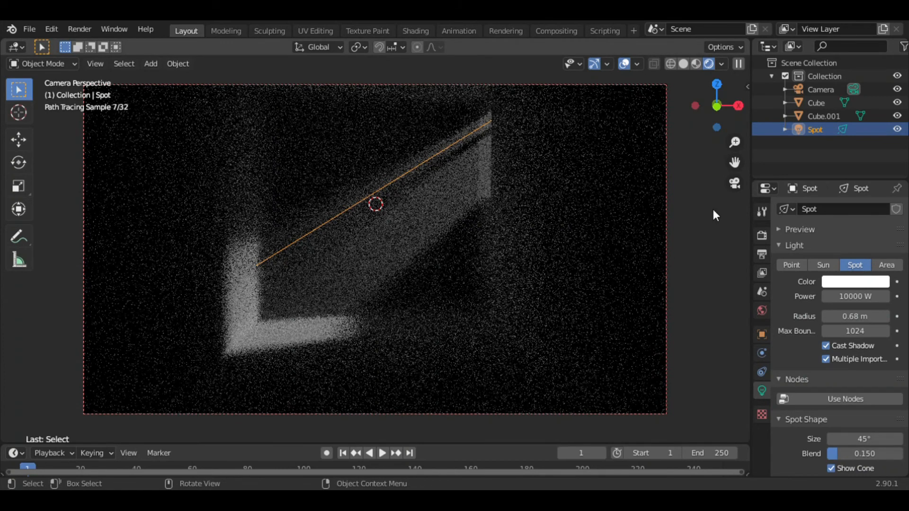
Step: Narrow the spot light's cone to about 36.1° and rescale the light outside the camera view
drag(715, 101, 743, 112)
drag(538, 125, 582, 118)
drag(715, 105, 597, 177)
drag(481, 221, 525, 292)
key(s)
click(606, 360)
Step: Return to the camera view, rescale the spot light again and keep it selected
click(733, 183)
key(s)
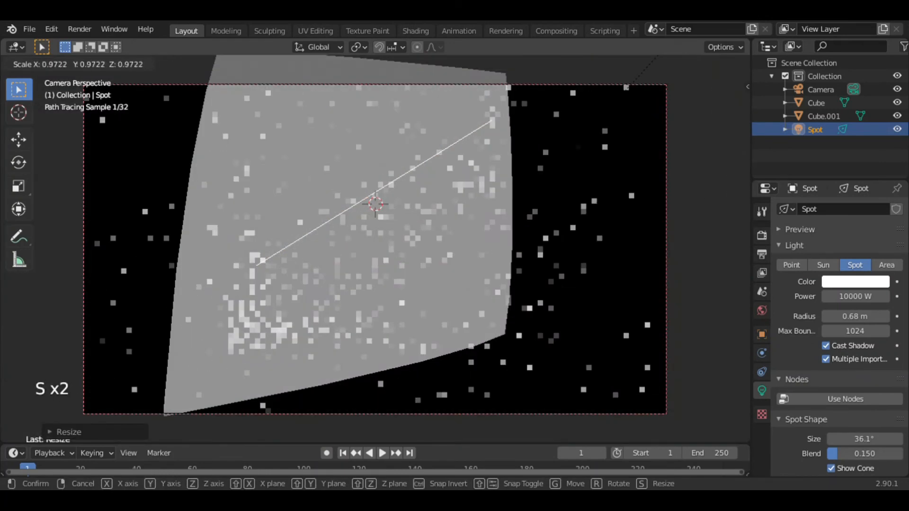
click(527, 322)
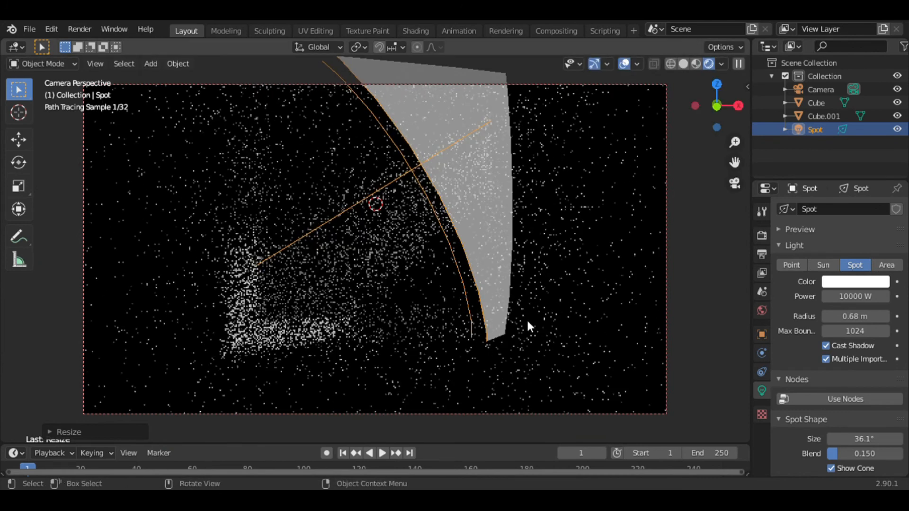
click(492, 238)
click(817, 131)
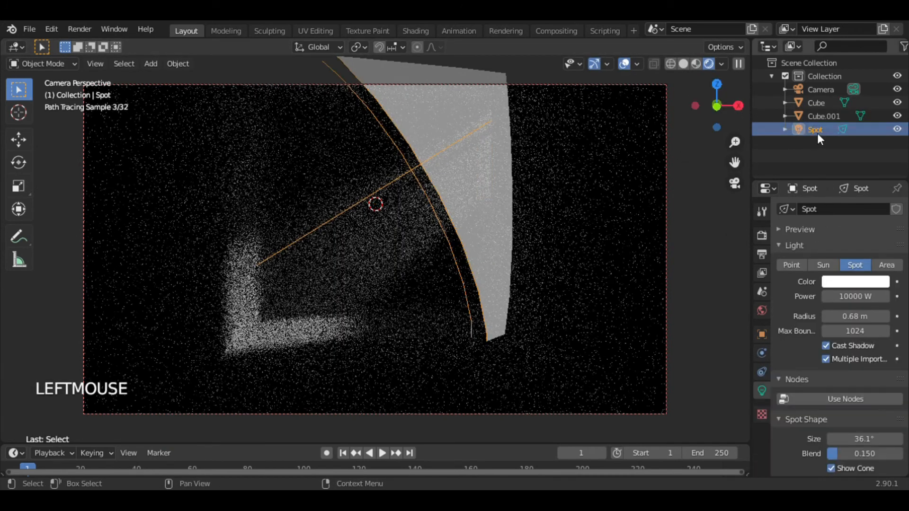
Step: Turn off the spot light's cone display and raise its blend to 0.333
click(831, 468)
drag(847, 453, 876, 453)
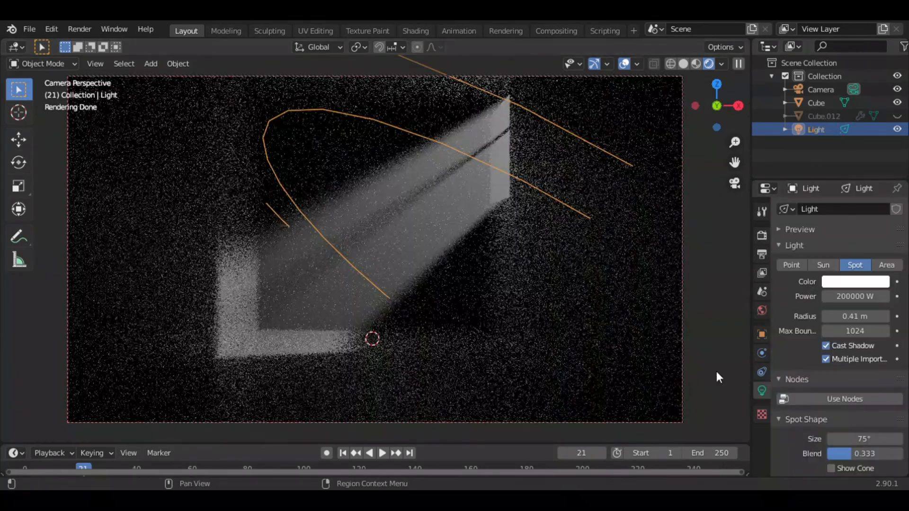
Step: Enable viewport denoising in the render settings with the Automatic denoiser and select the spot light
click(499, 190)
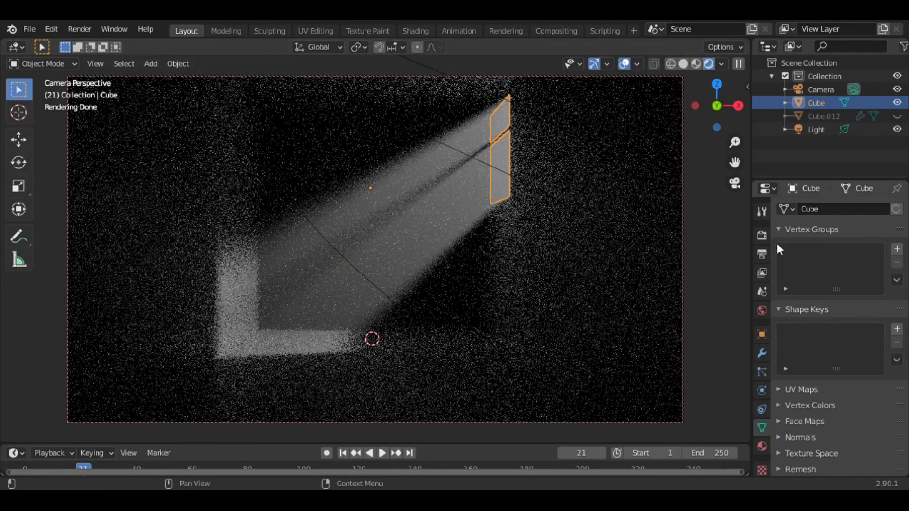
click(761, 235)
click(831, 309)
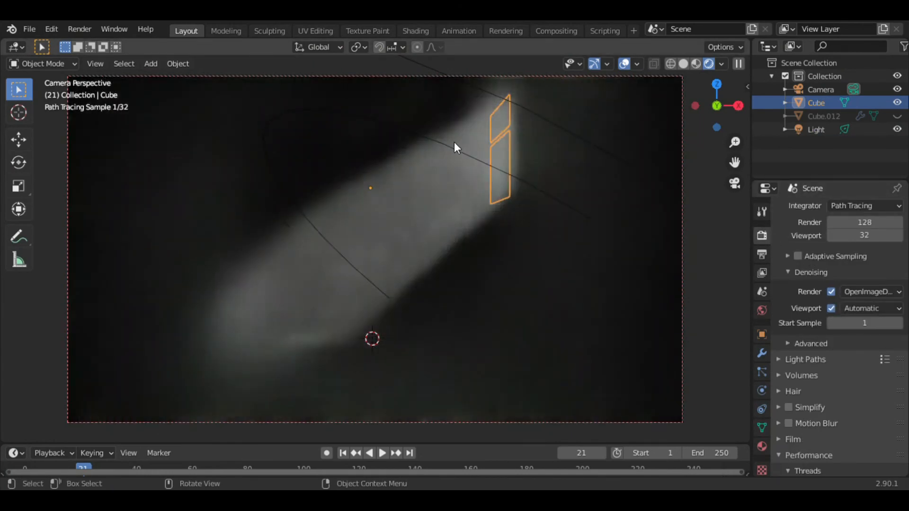
click(454, 151)
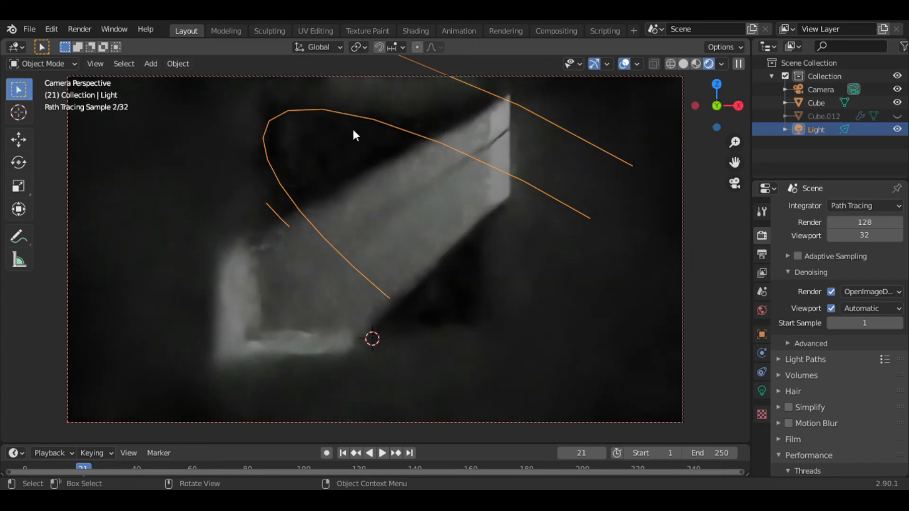
Step: Preview the light beam inside a bounded render region, check the output dimensions and clear the region
key(ctrl+b)
drag(194, 126, 516, 354)
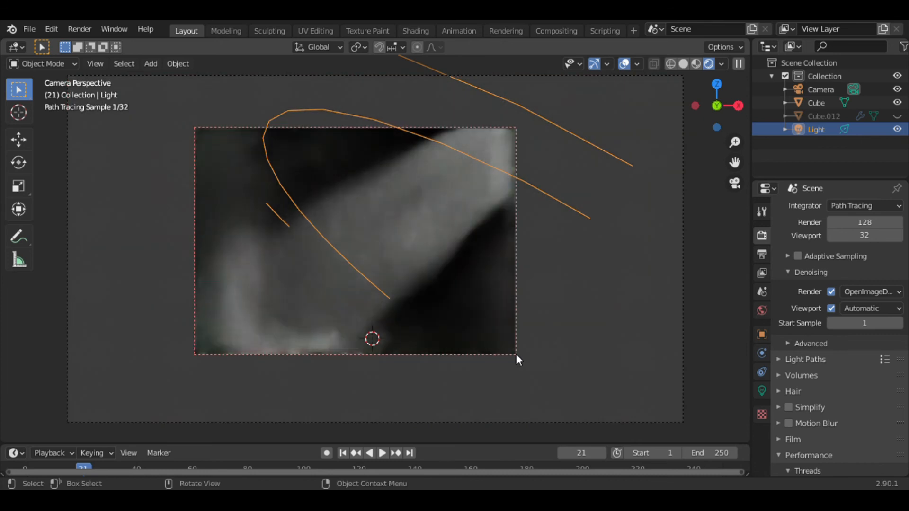
click(788, 272)
click(788, 273)
click(762, 255)
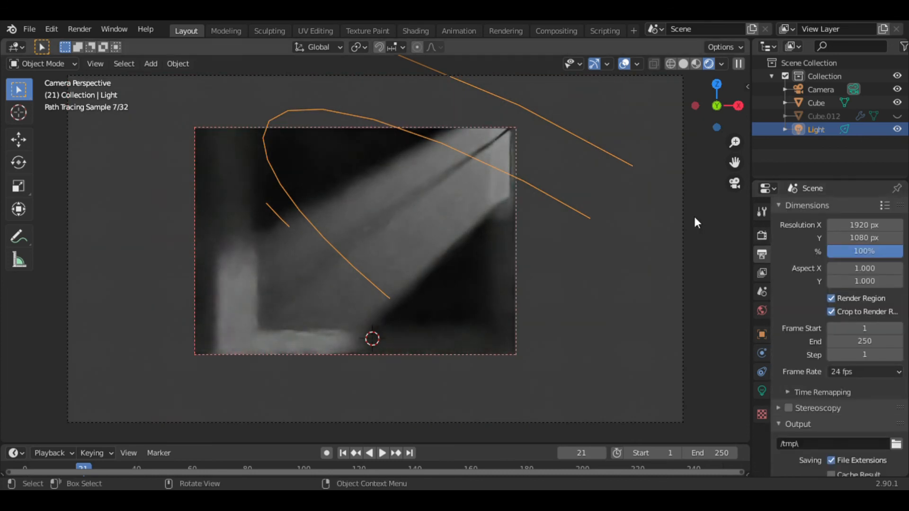
click(761, 236)
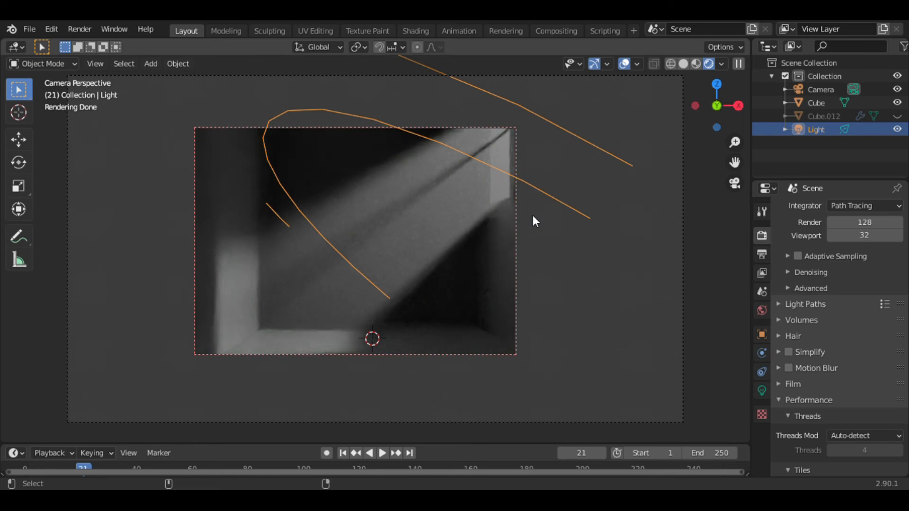
key(ctrl+alt+b)
Step: Switch the viewport to solid shading, unhide the chair in the room and select it
click(392, 192)
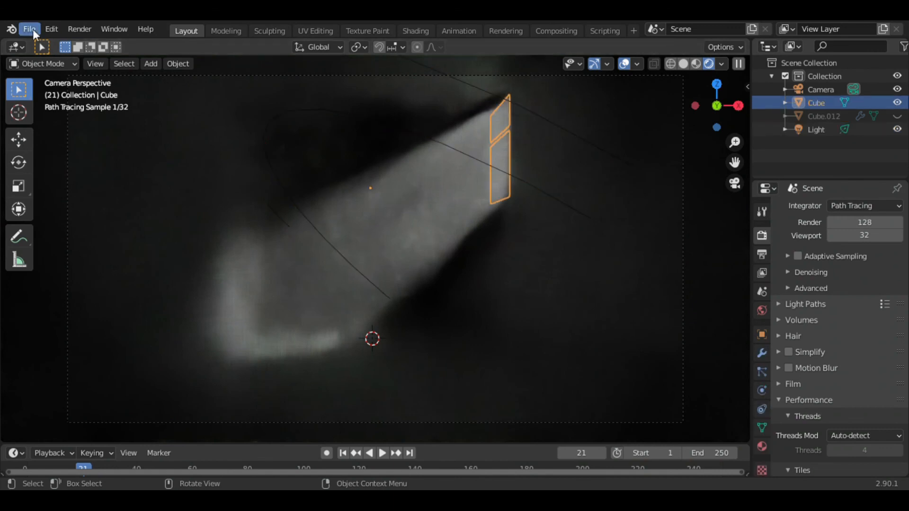
key(z)
click(385, 181)
key(n)
click(743, 220)
click(742, 198)
click(665, 101)
click(662, 201)
click(657, 251)
key(n)
click(452, 213)
click(499, 158)
click(343, 212)
key(z)
click(30, 27)
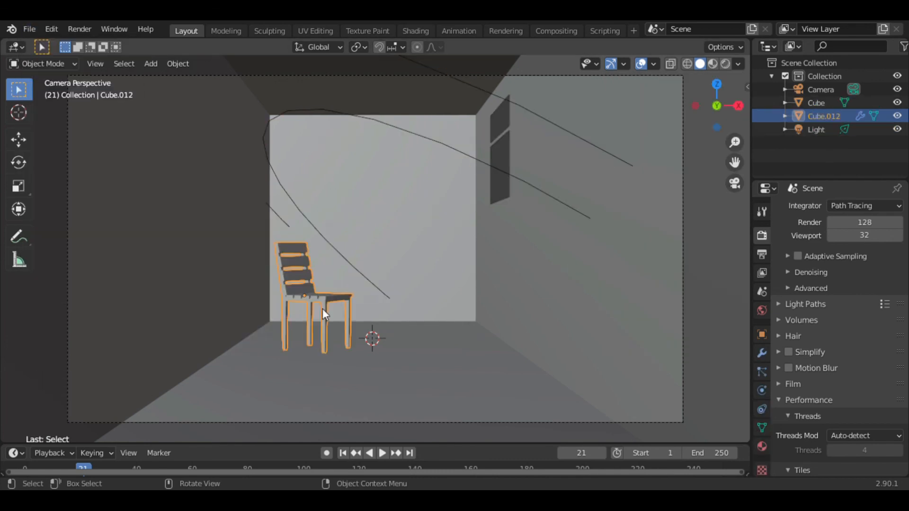
Step: Try moving the chair across the room floor and undo the move
click(276, 270)
click(326, 298)
key(g)
click(369, 334)
key(ctrl+z)
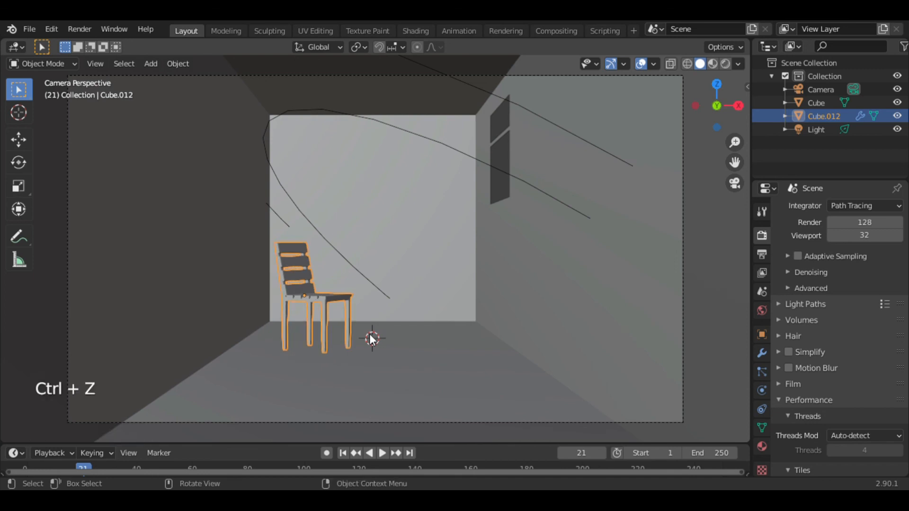
Step: Return the viewport to rendered shading and select the spot light
click(434, 262)
click(434, 262)
key(z)
click(443, 198)
click(497, 179)
Step: Compare the rendered chair scene with viewport overlays hidden and shown, selecting the chair and the room object
click(623, 64)
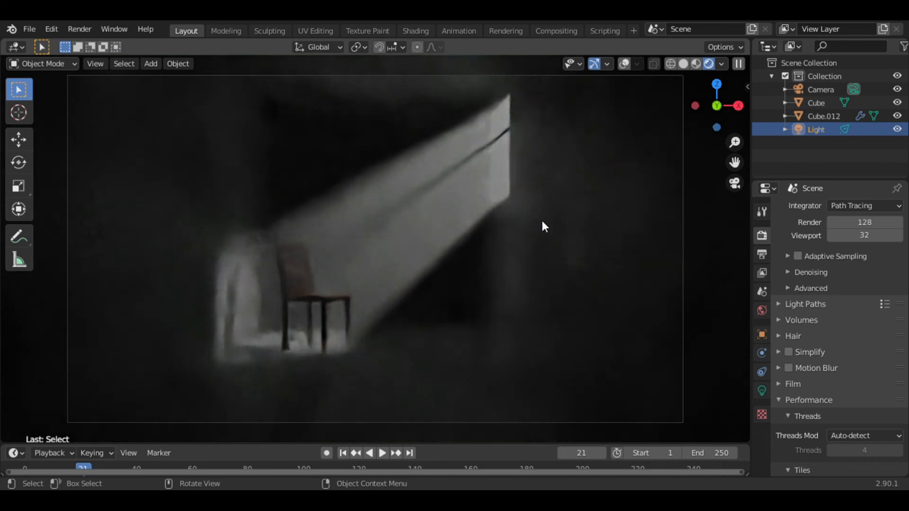
click(624, 63)
click(821, 115)
click(816, 103)
click(626, 61)
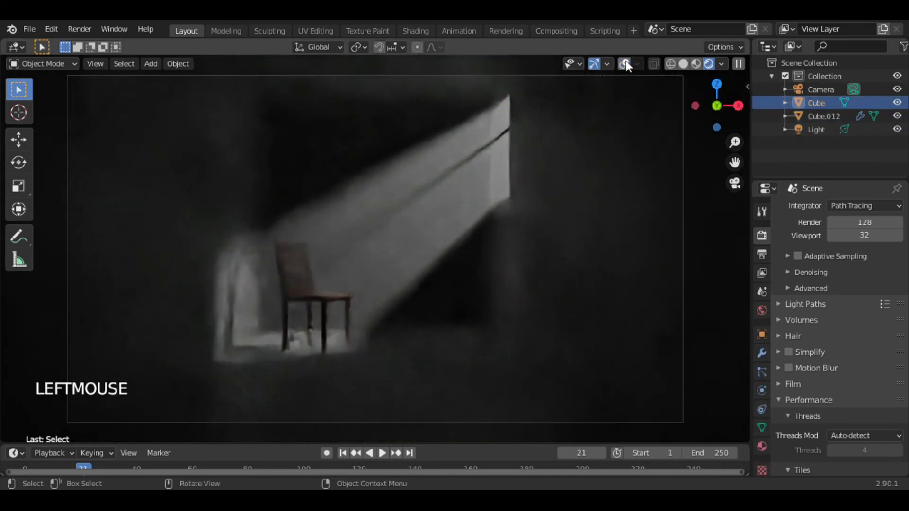
click(625, 61)
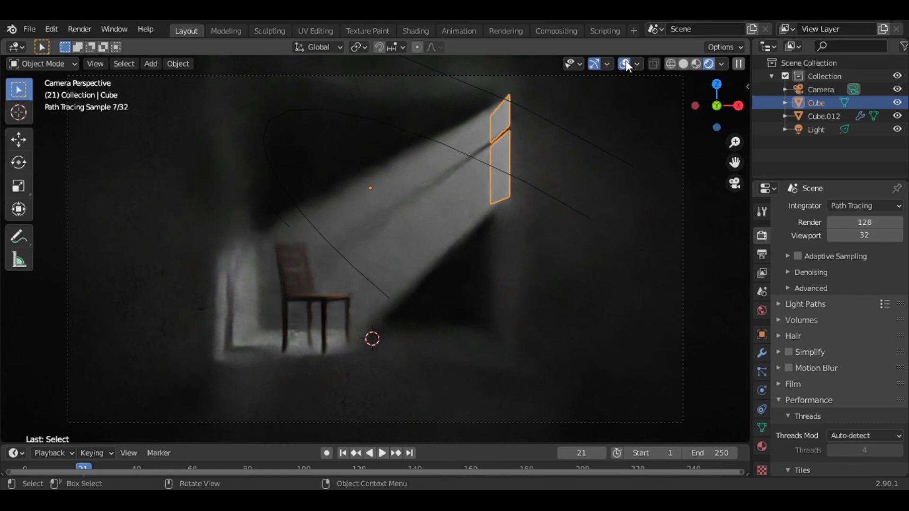